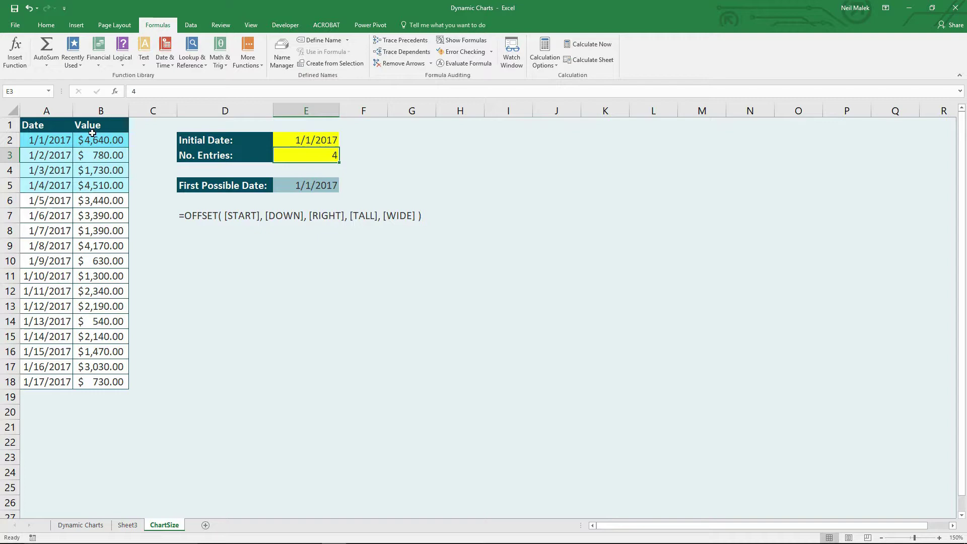
Set No. Entries in E3 to 8.
click(41, 142)
drag(41, 142, 100, 142)
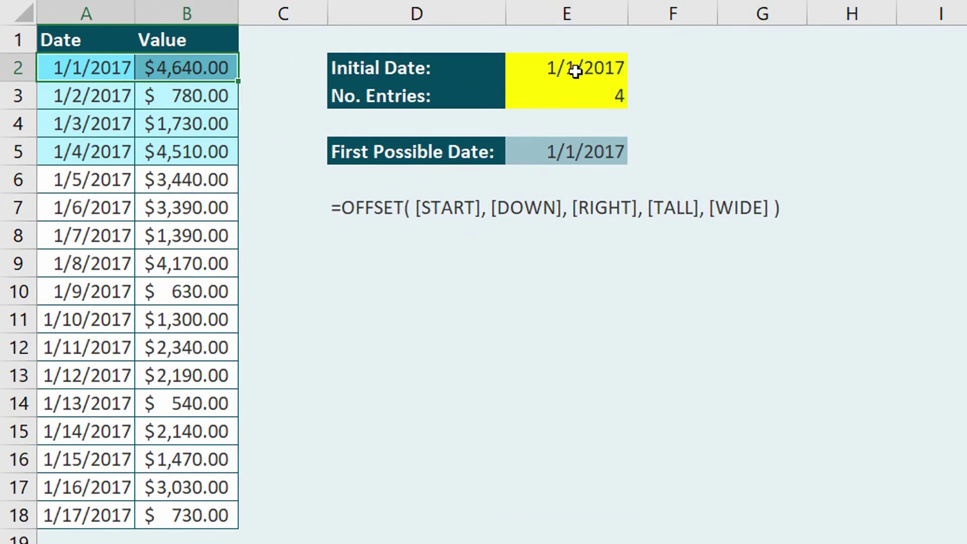
click(573, 71)
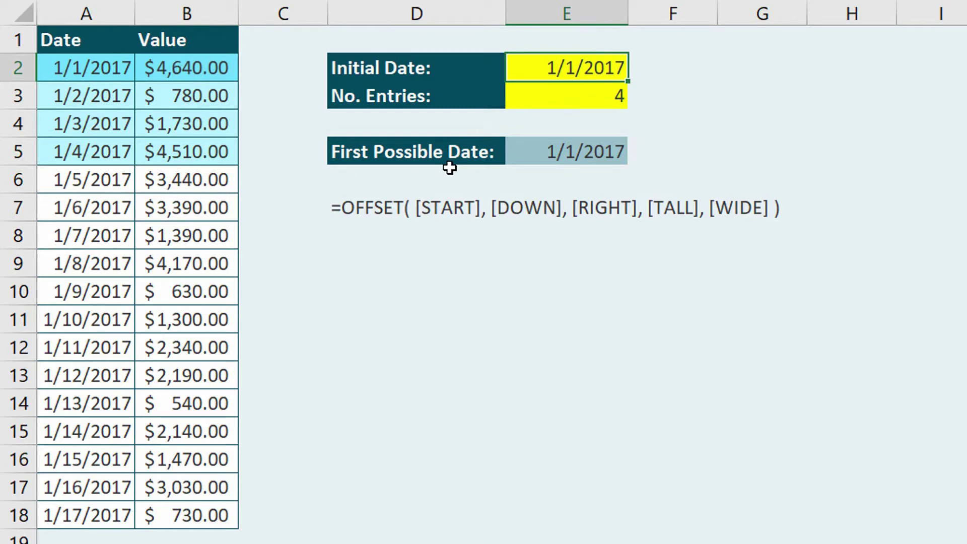
mouse_move(95, 76)
mouse_down()
mouse_move(65, 123)
mouse_move(122, 149)
mouse_up()
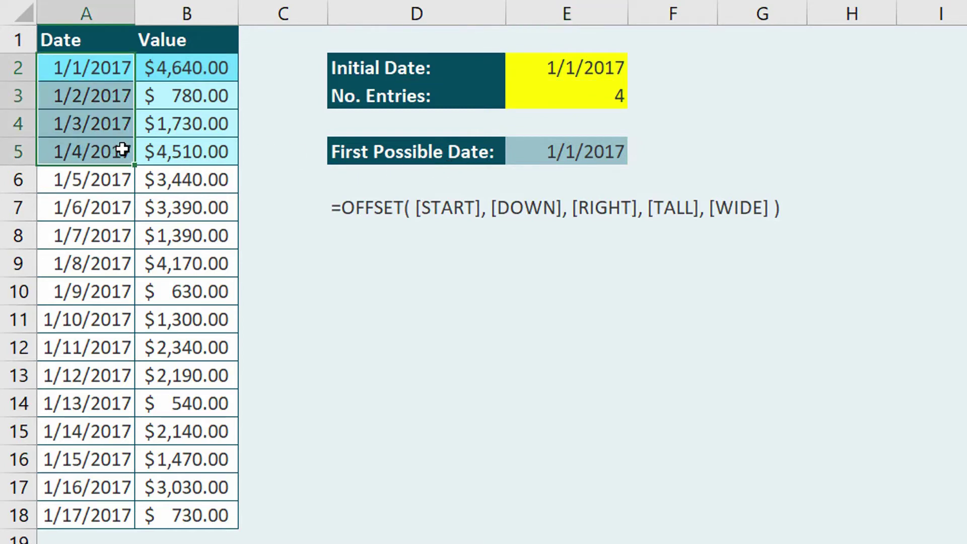
click(557, 97)
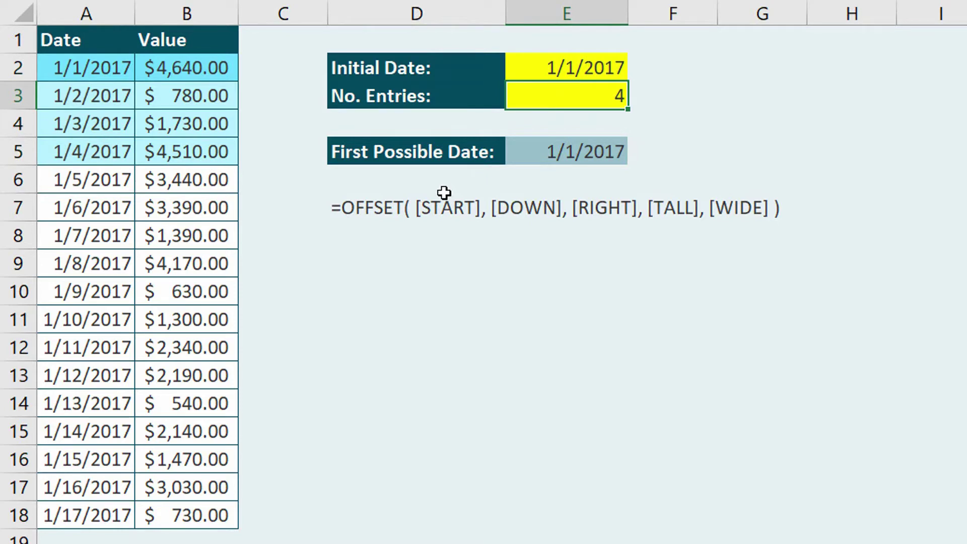
text(8)
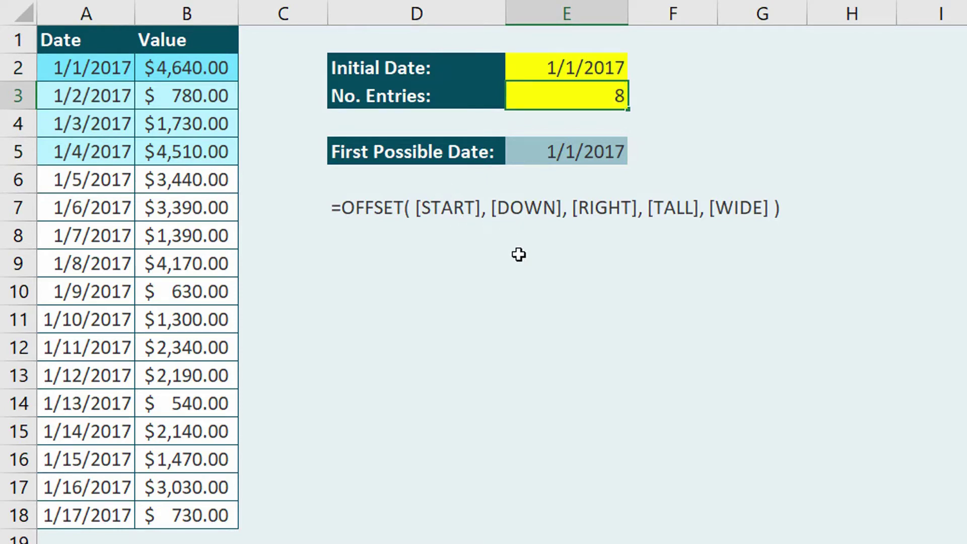
key(Return)
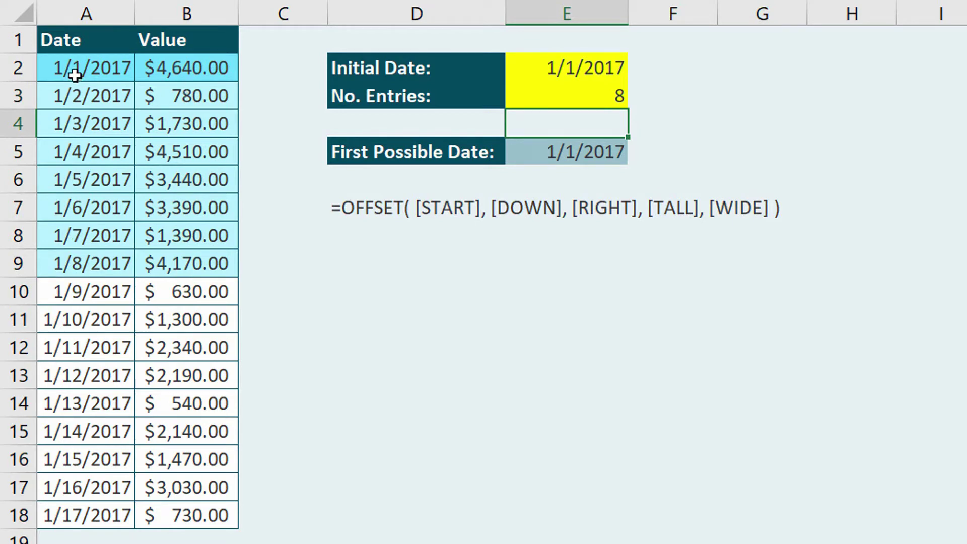
Set Initial Date in E2 to 1/3/2017, highlighting rows 1/3 through 1/10.
click(544, 74)
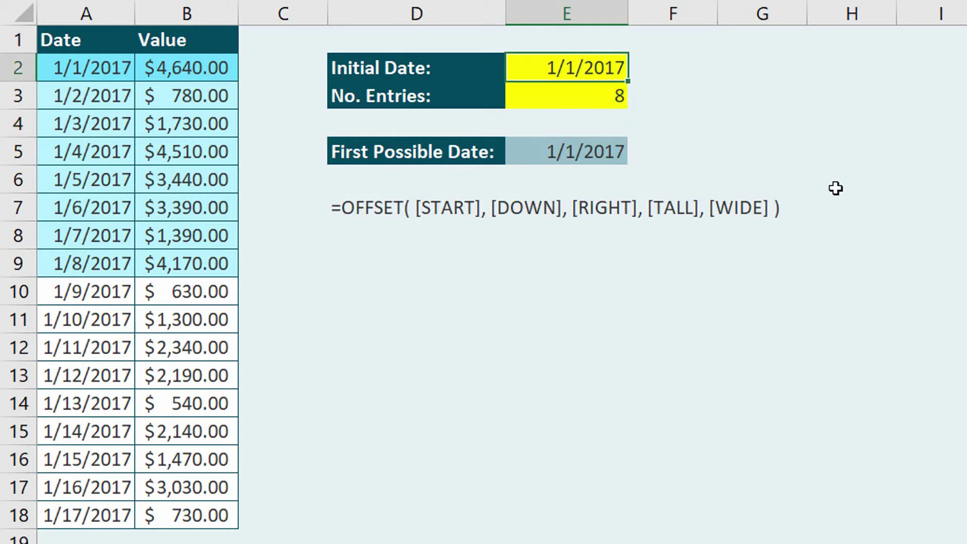
text(1/3/17)
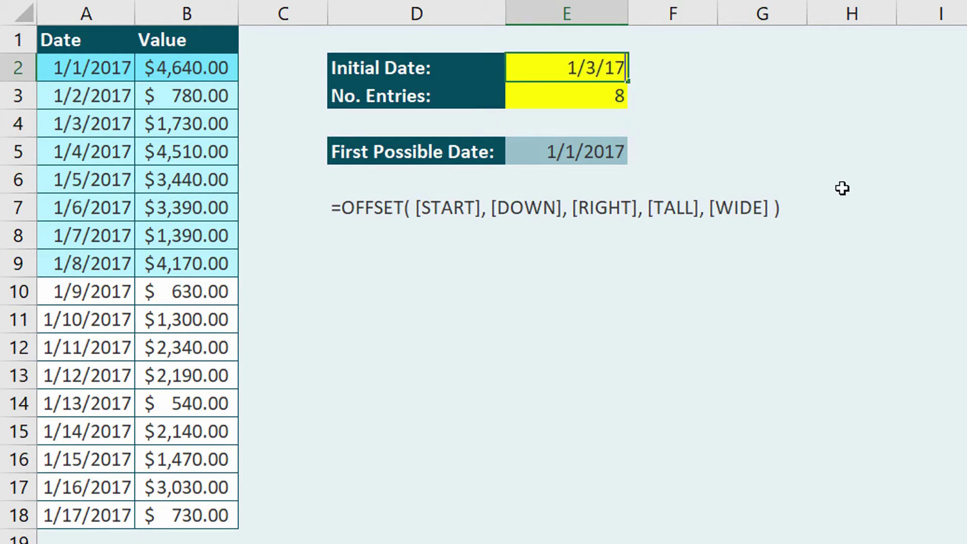
key(Return)
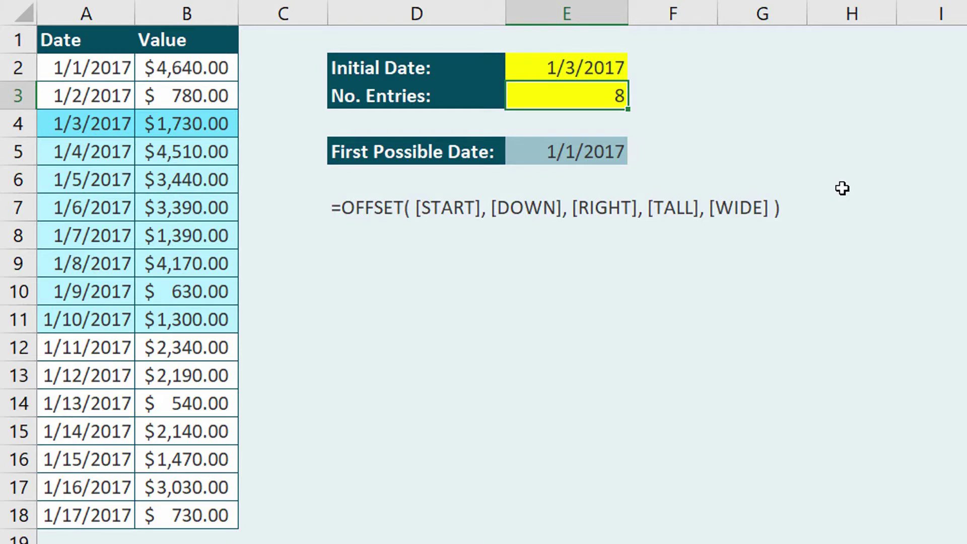
click(603, 69)
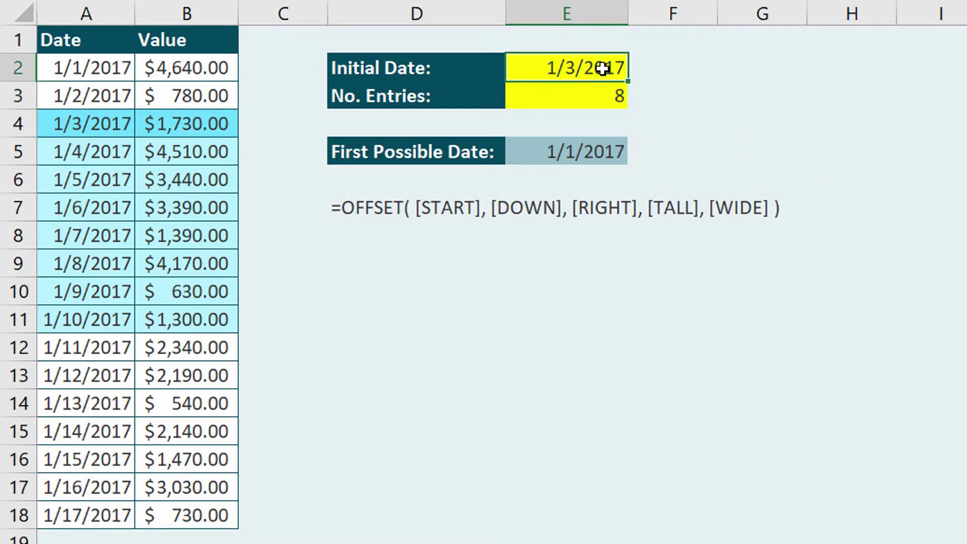
Review the Initial Date and No. Entries inputs against the OFFSET syntax note.
drag(603, 69, 603, 96)
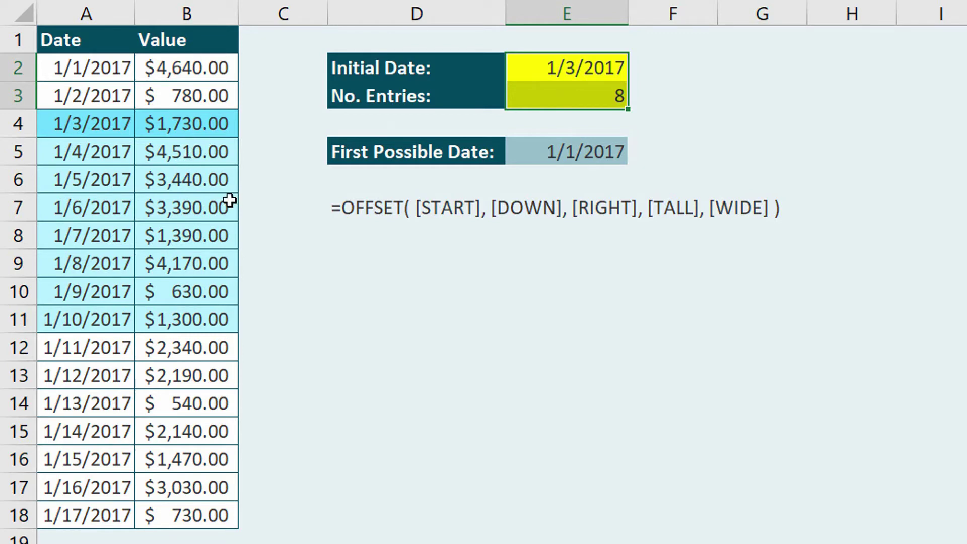
click(347, 205)
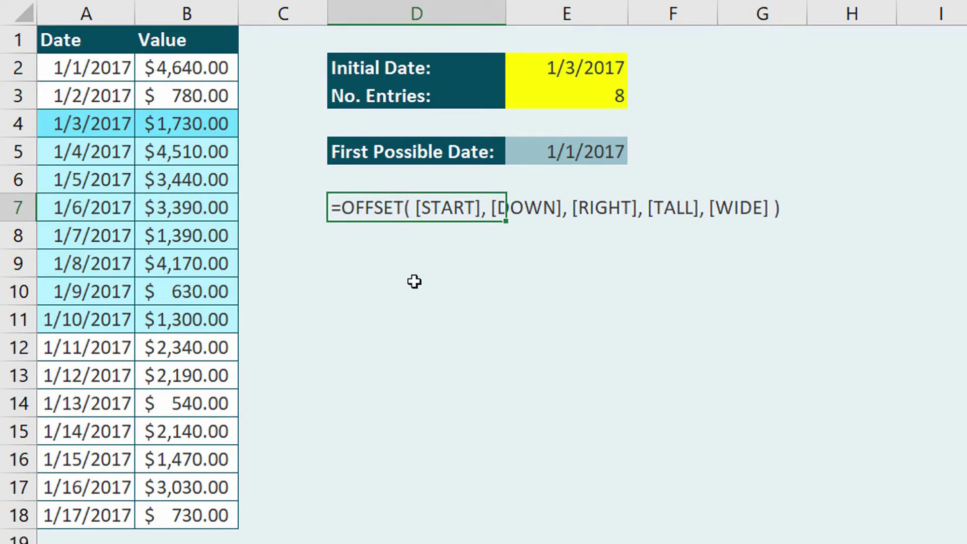
click(620, 100)
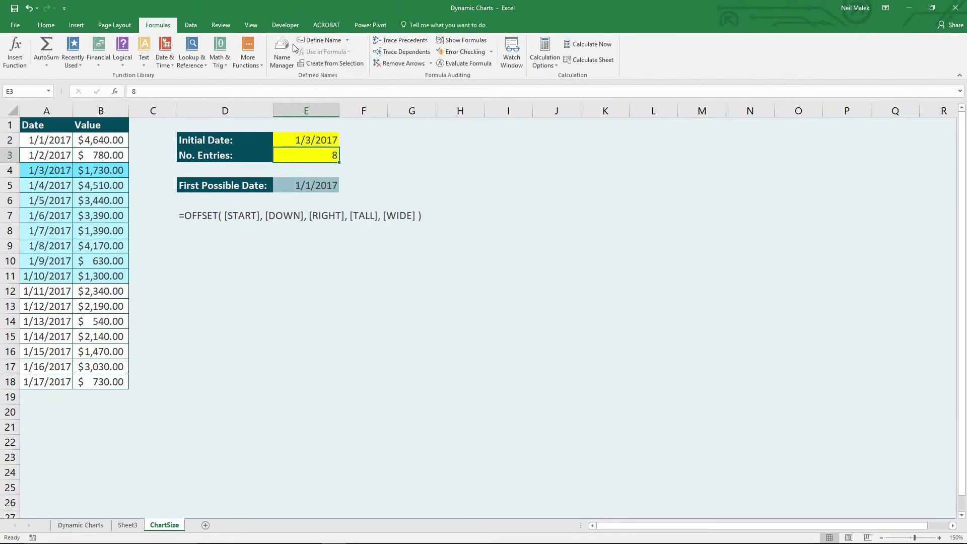
click(279, 24)
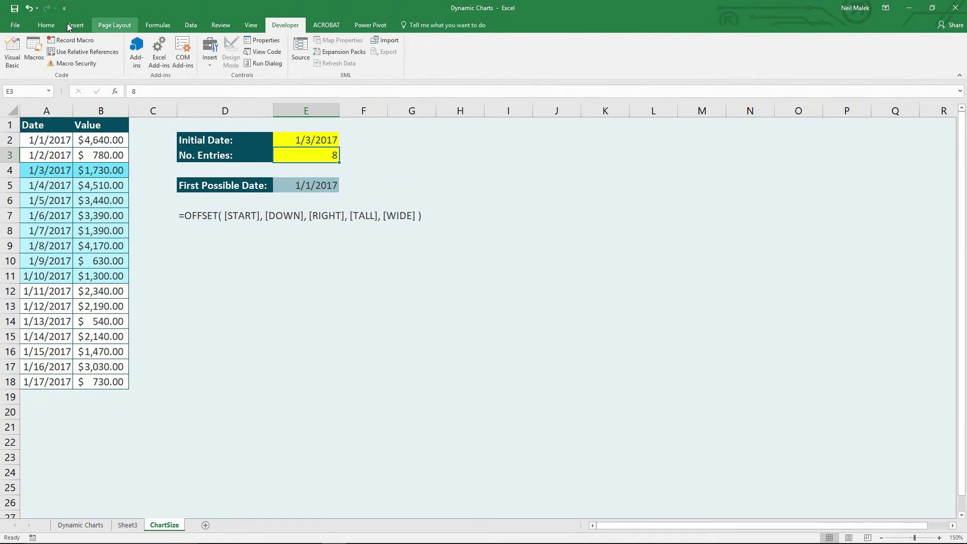
click(15, 25)
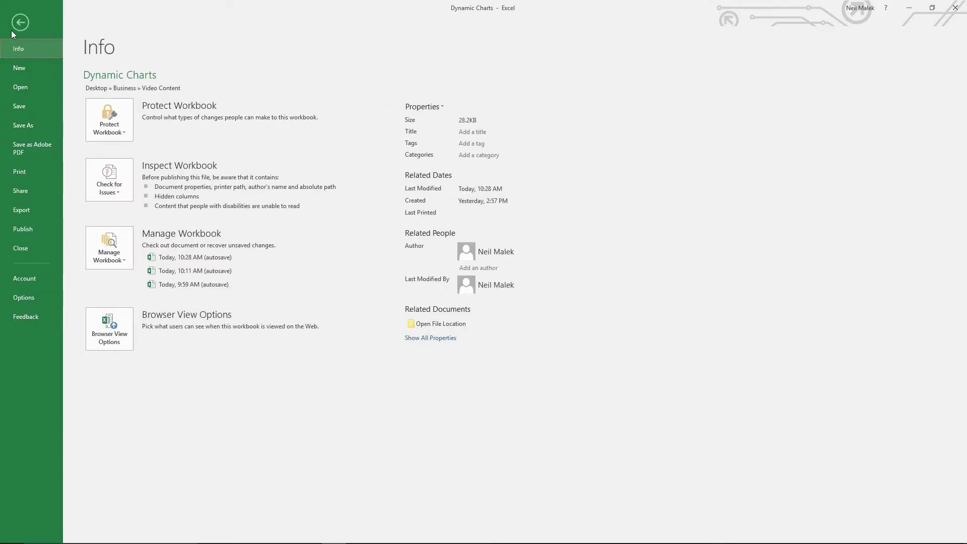
click(43, 296)
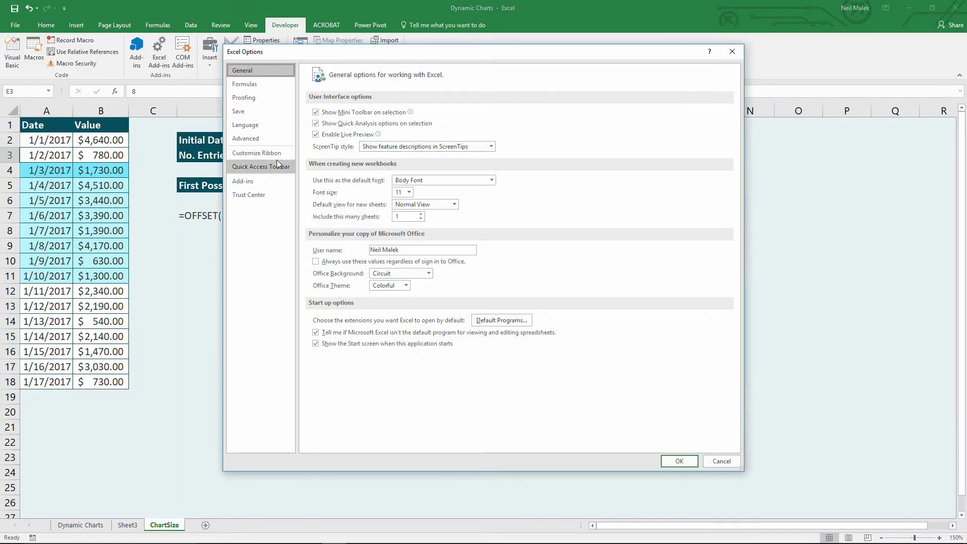
click(275, 155)
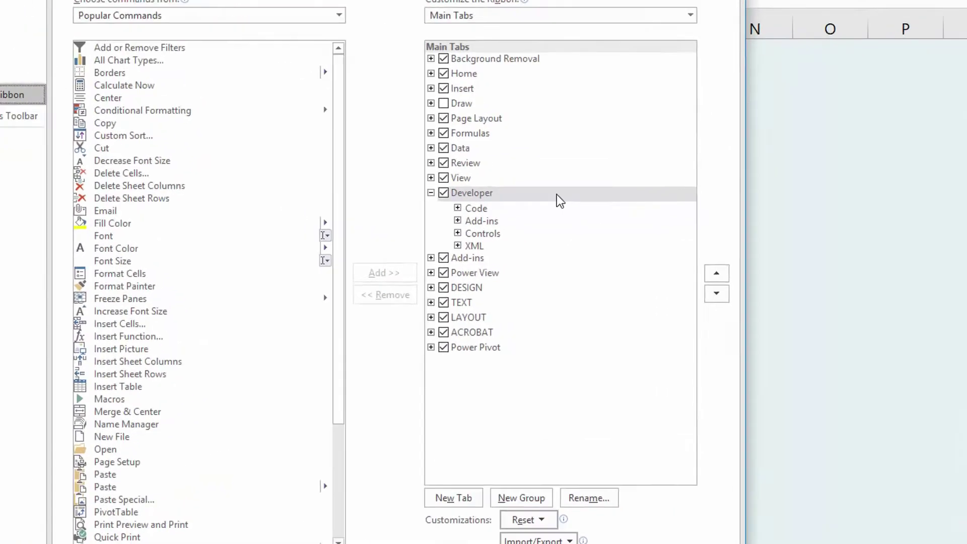
click(623, 217)
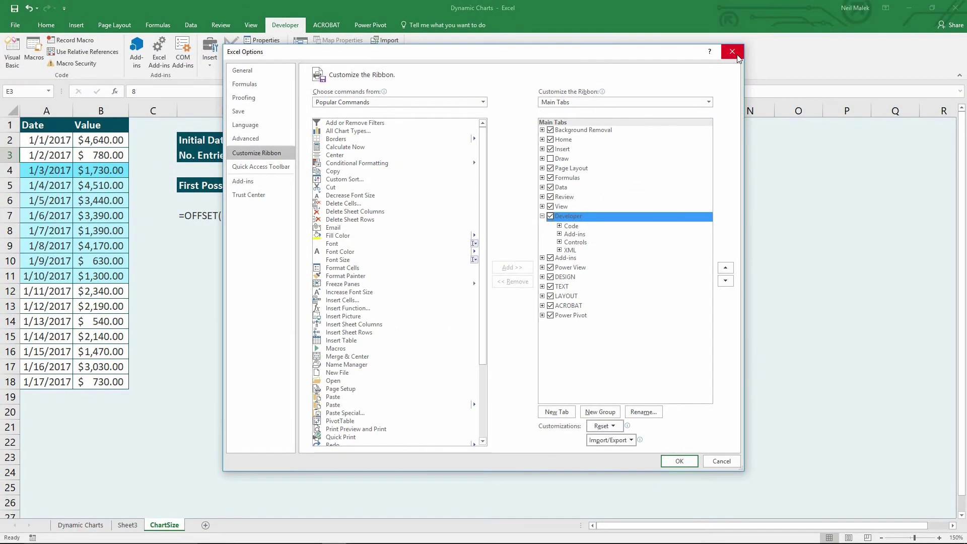
key(Return)
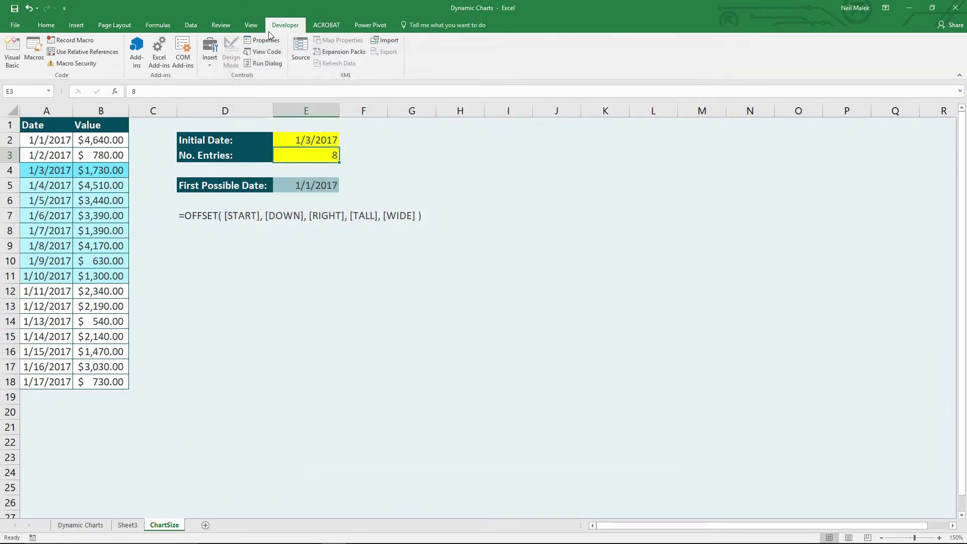
Draw a Spin Button form control in column G beside No. Entries.
click(216, 61)
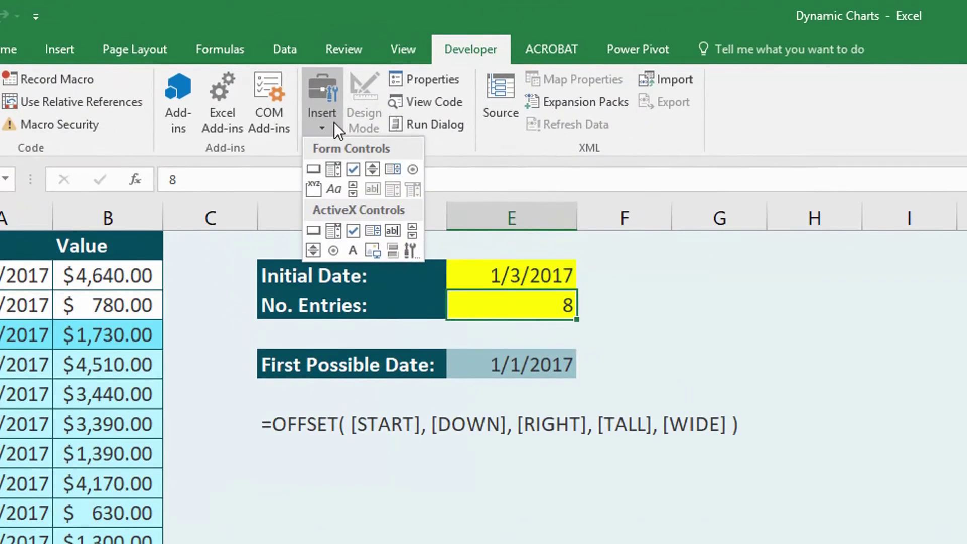
click(374, 172)
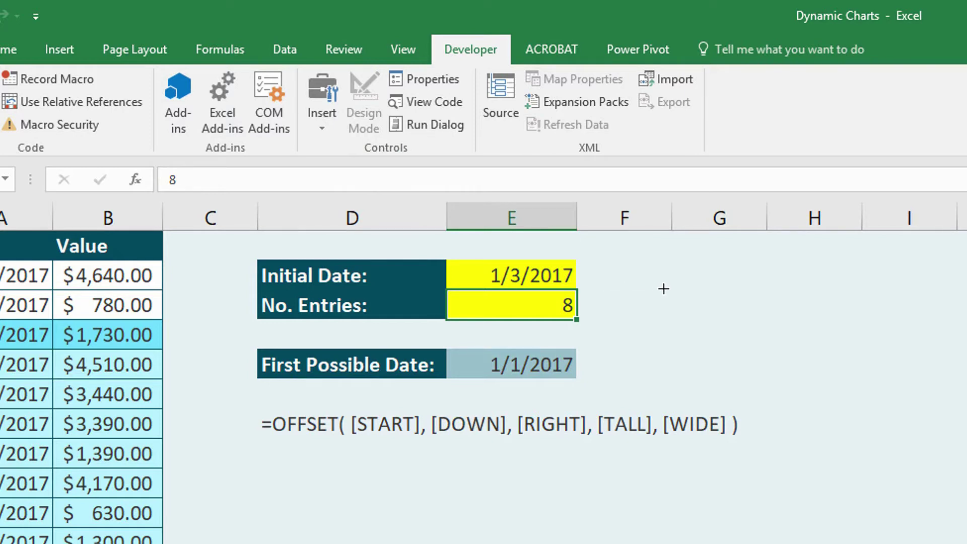
mouse_move(690, 290)
mouse_down()
mouse_move(750, 321)
mouse_move(737, 319)
mouse_up()
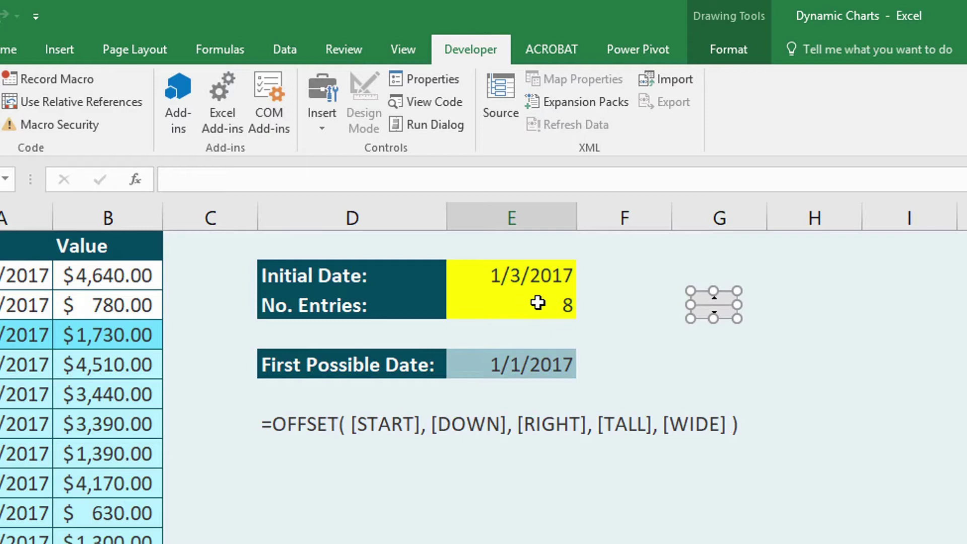
Link the spin button to $E$3 with current value 5, minimum 2, maximum 12, increment 1.
right_click(717, 307)
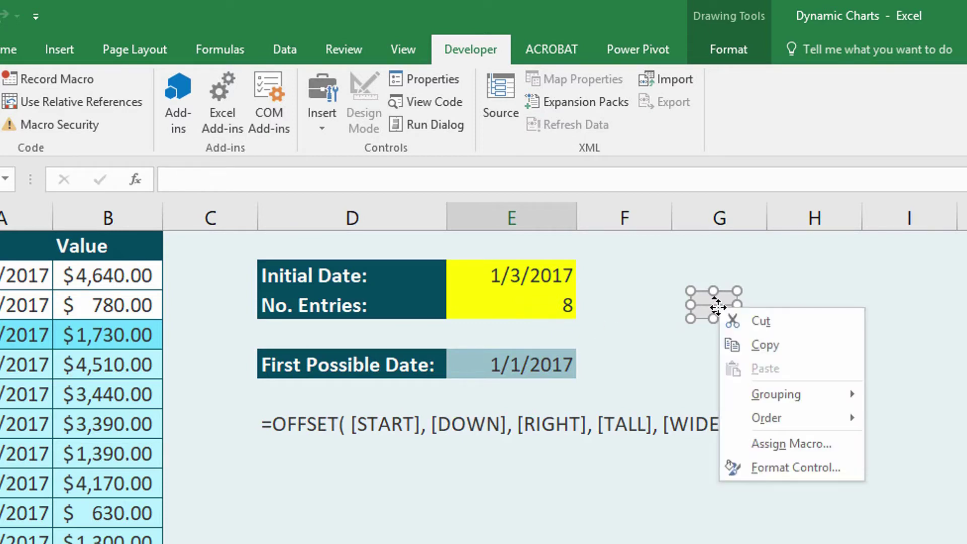
click(766, 468)
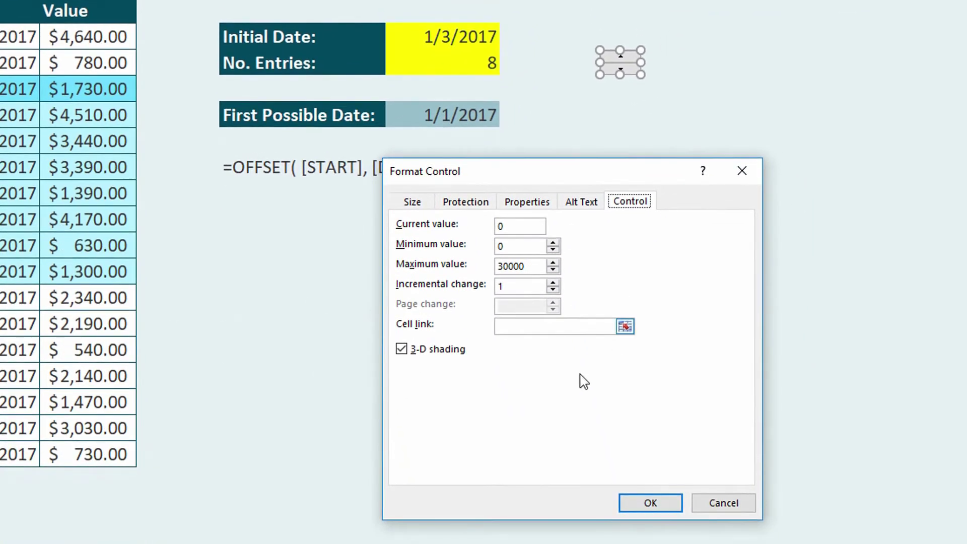
click(510, 327)
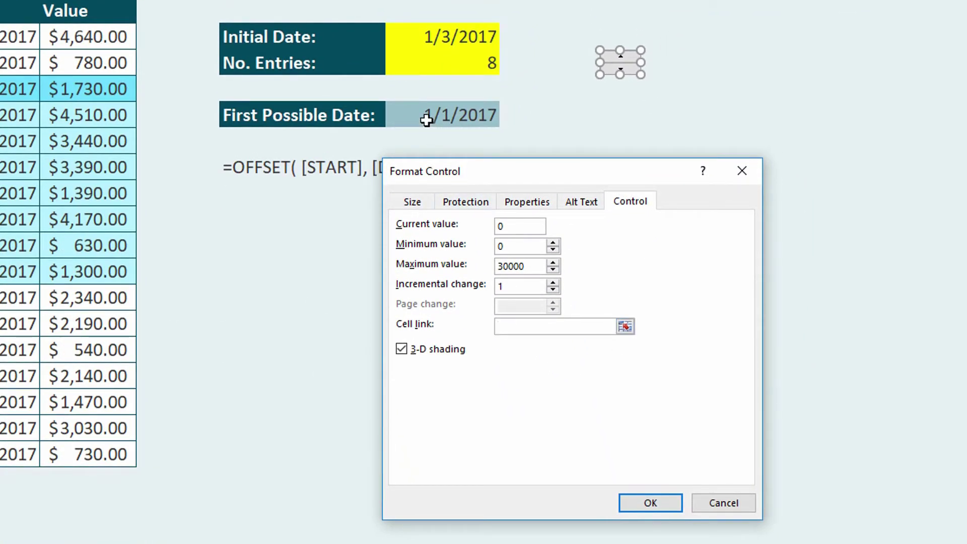
click(435, 65)
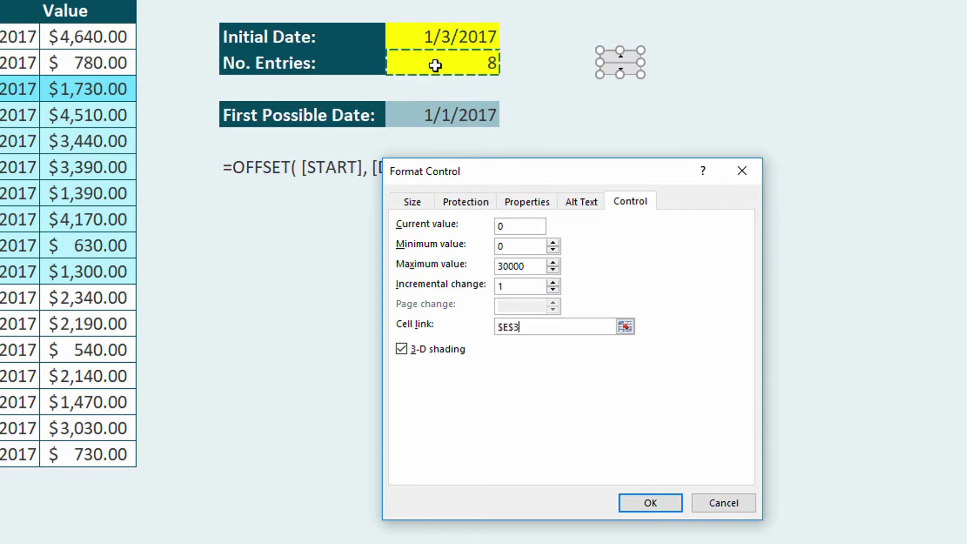
click(501, 226)
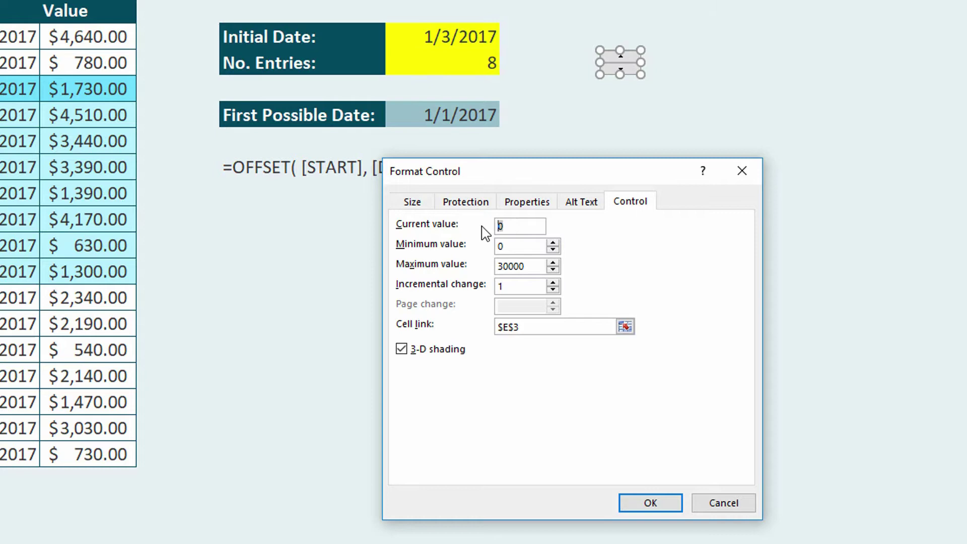
key(Delete)
text(5)
click(515, 246)
text(2)
drag(530, 266, 494, 266)
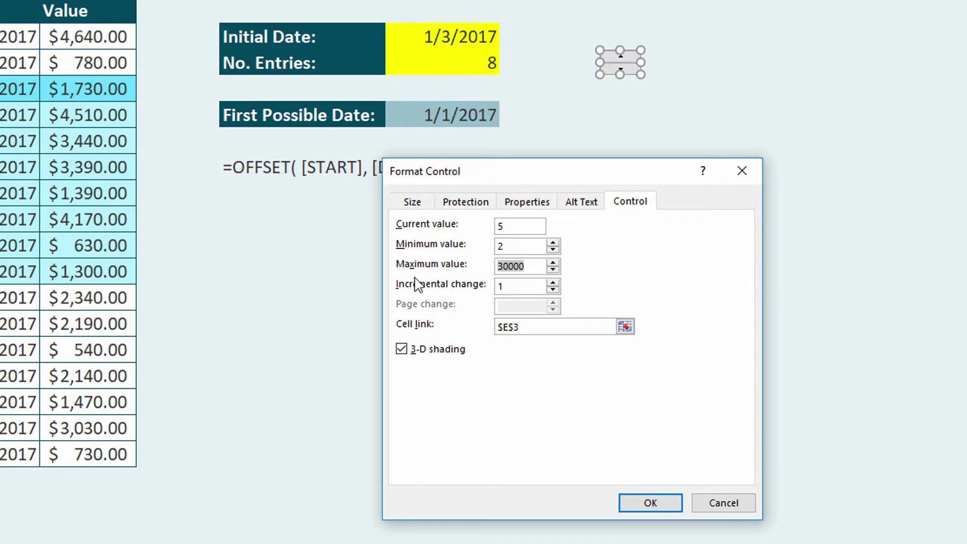
text(12)
Apply the spinner limits and raise No. Entries to its maximum of 12.
click(650, 503)
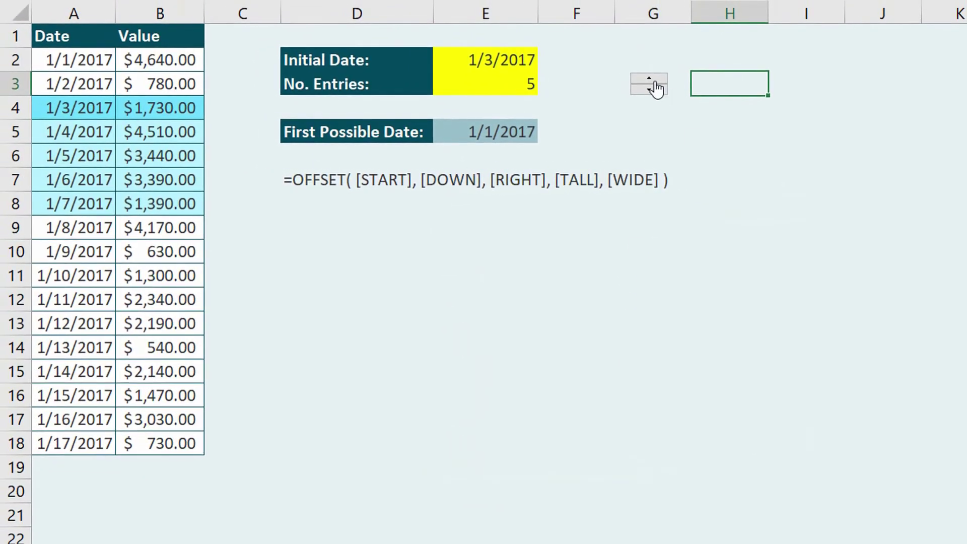
click(622, 57)
click(651, 80)
click(651, 80)
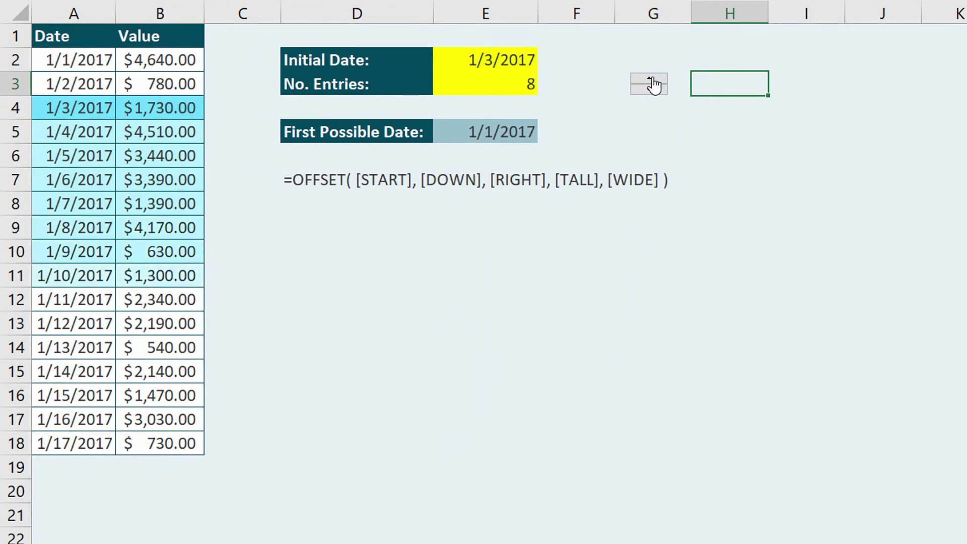
click(652, 79)
click(652, 80)
click(651, 79)
click(651, 79)
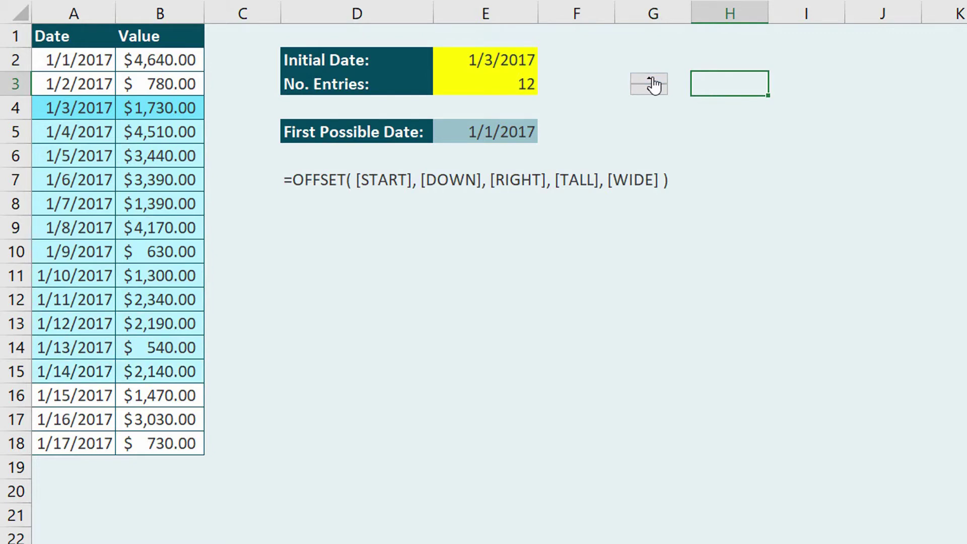
Step No. Entries down toward the minimum, then back up to 8.
click(652, 92)
click(652, 92)
click(651, 91)
click(651, 92)
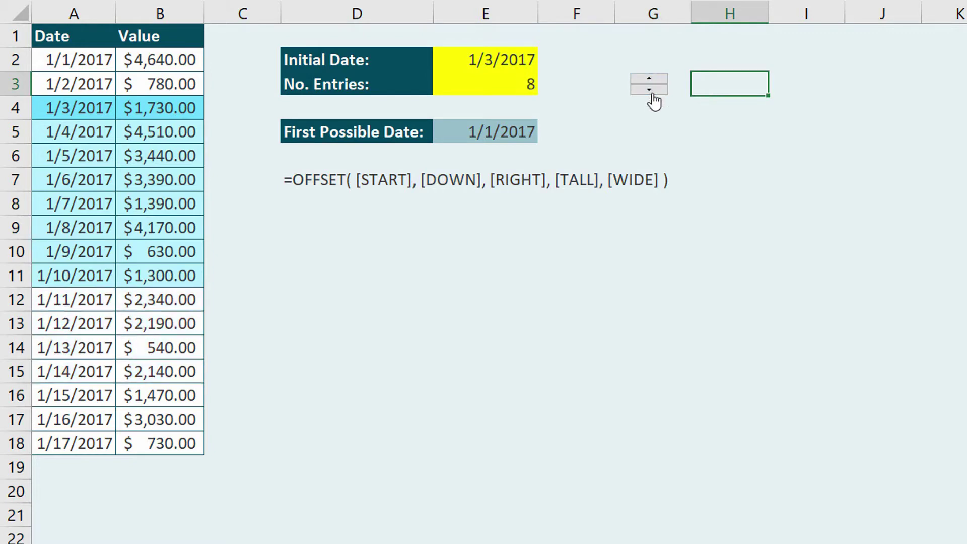
click(652, 92)
click(652, 92)
click(652, 91)
click(651, 92)
click(652, 92)
click(652, 92)
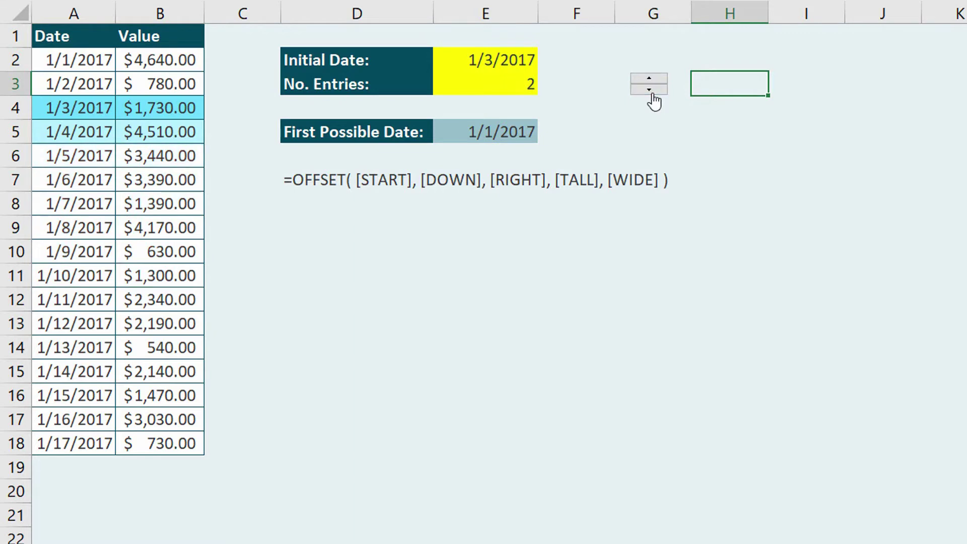
click(651, 79)
click(651, 80)
click(651, 79)
click(651, 80)
click(651, 80)
click(652, 80)
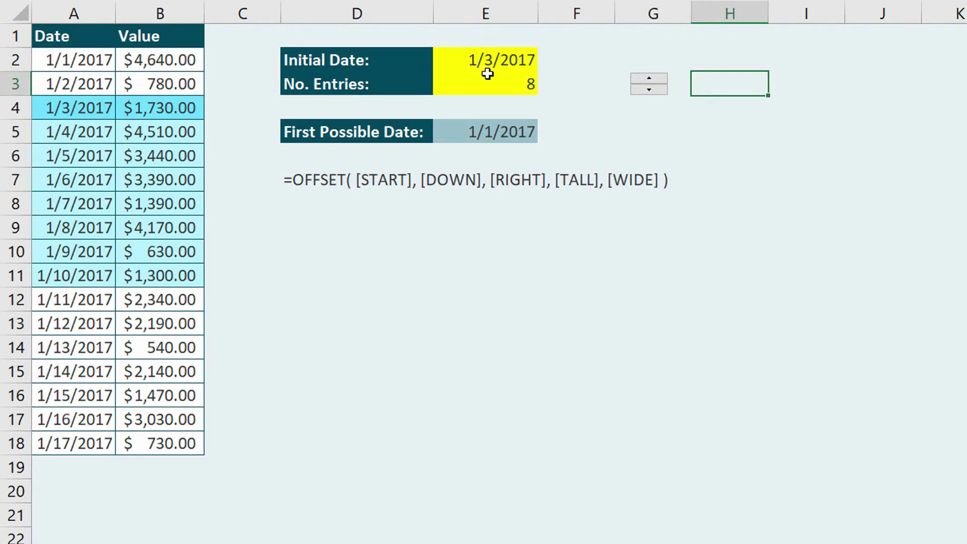
click(497, 54)
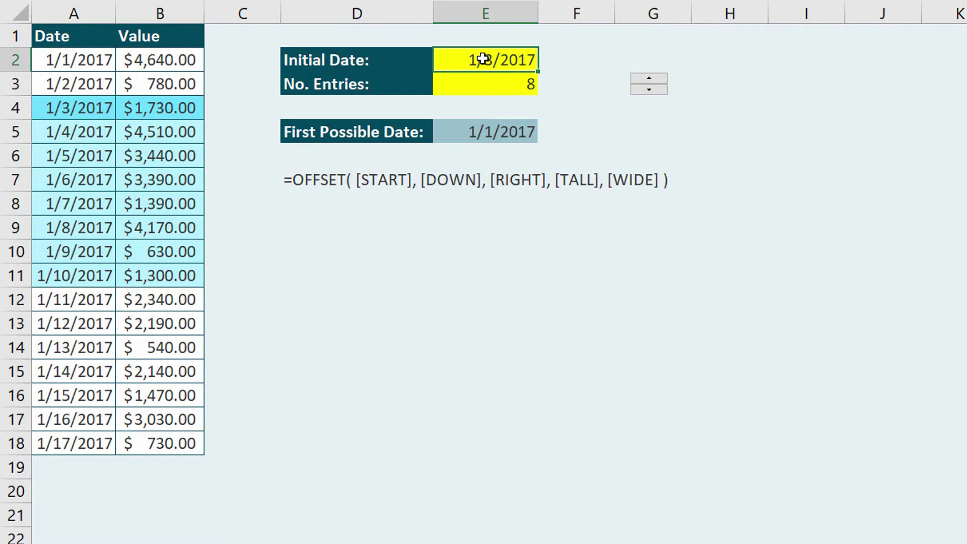
Enter 0 in F2 and make Initial Date E2 the formula =E5+F2.
click(579, 59)
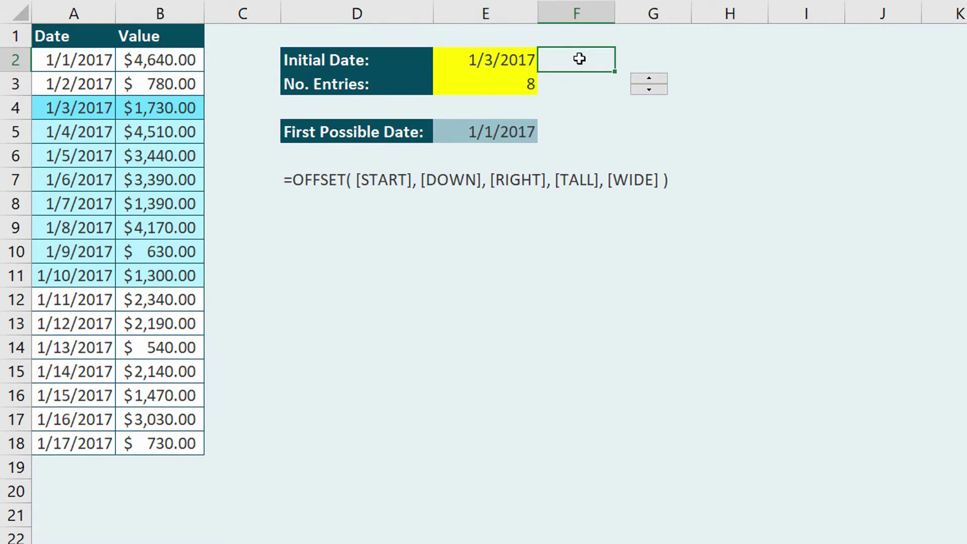
text(0)
key(Return)
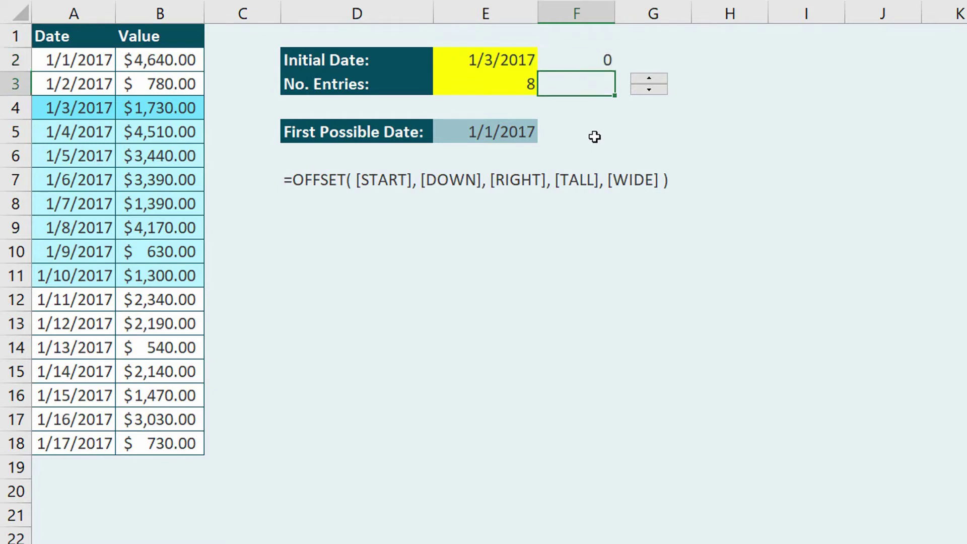
click(494, 60)
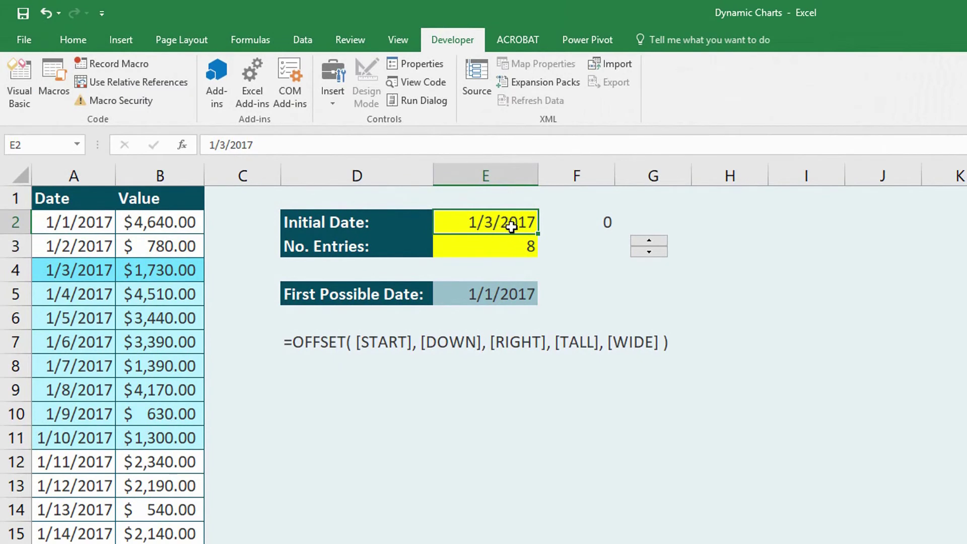
text(=)
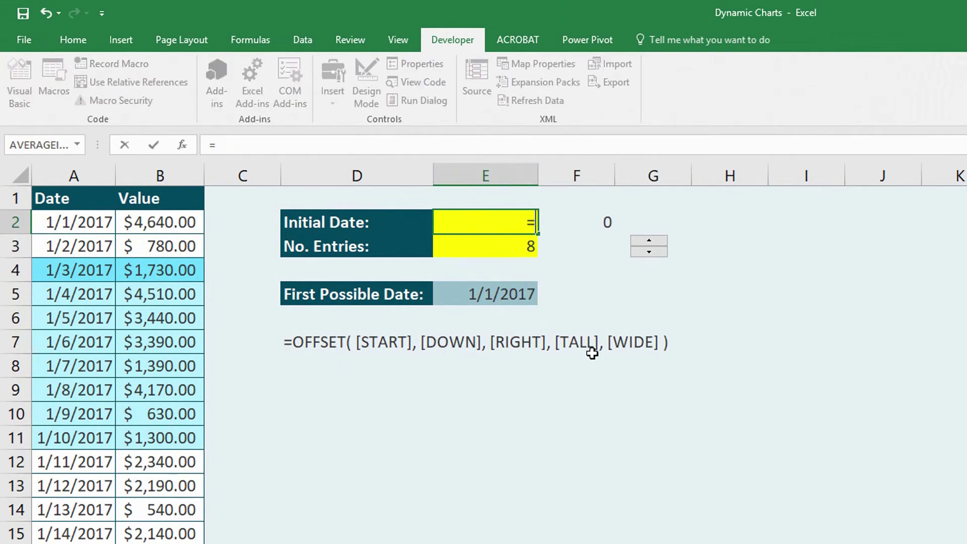
click(483, 294)
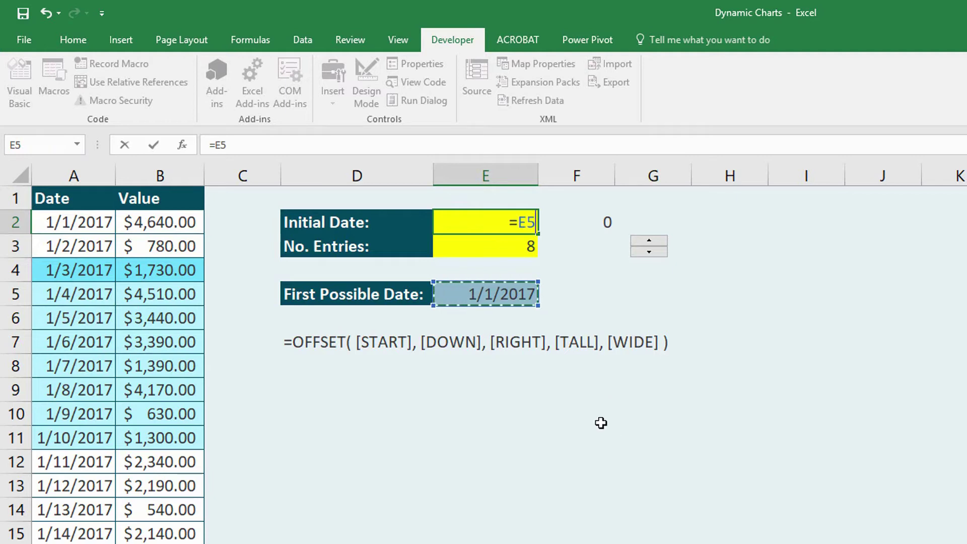
text(+)
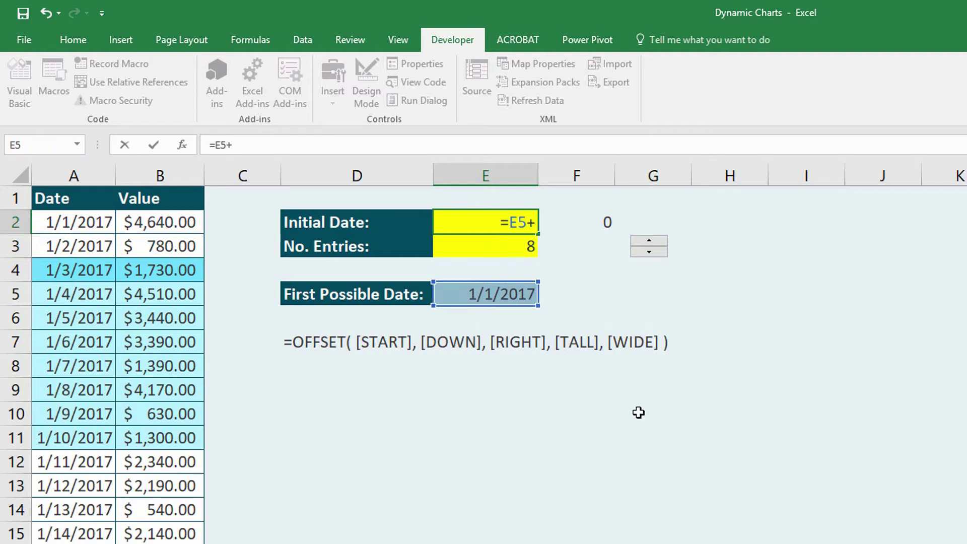
click(585, 224)
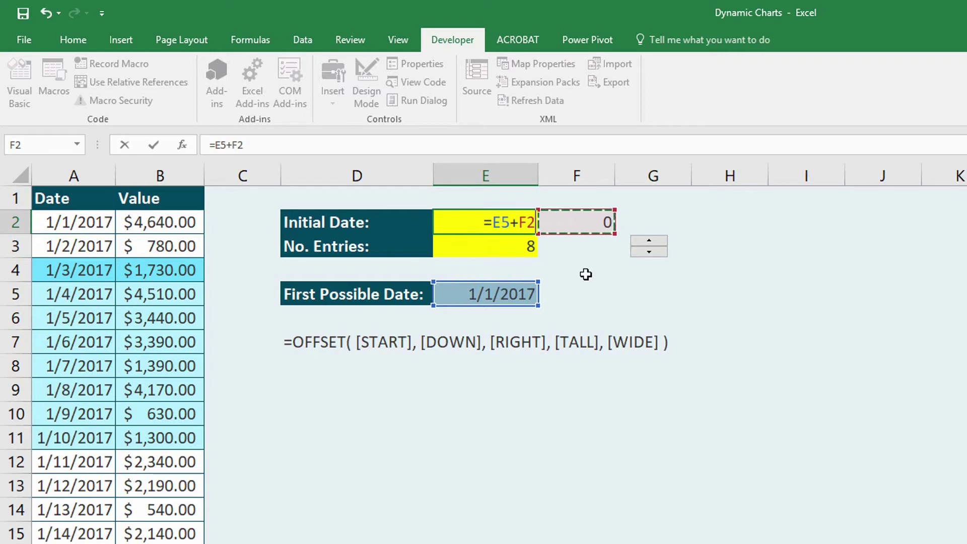
key(ctrl+Return)
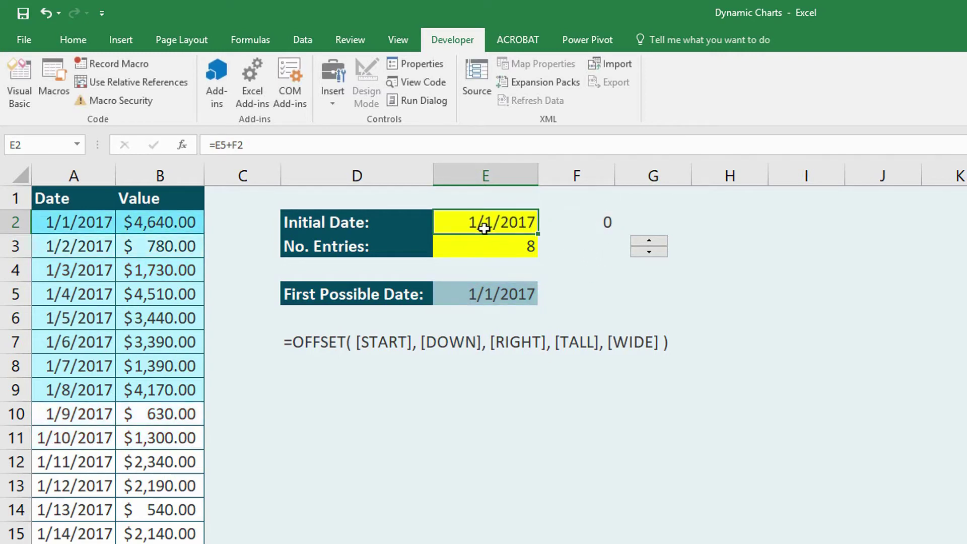
Change the F2 offset to 5, then 8, moving Initial Date to 1/9/2017.
click(580, 226)
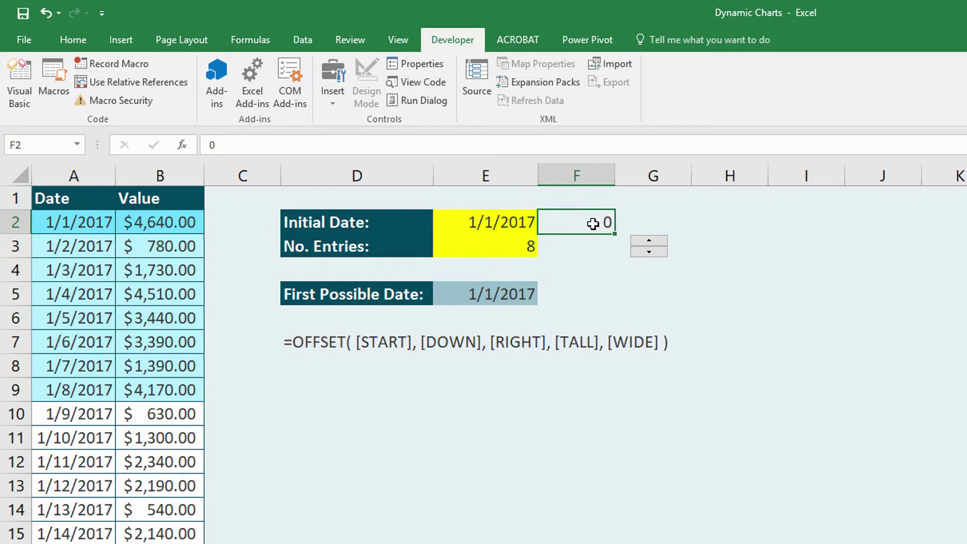
text(5)
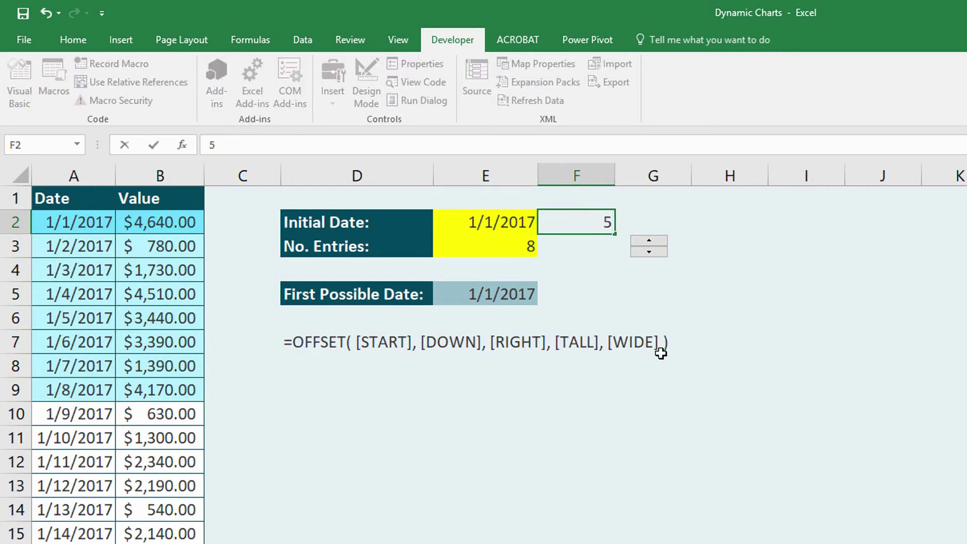
key(Return)
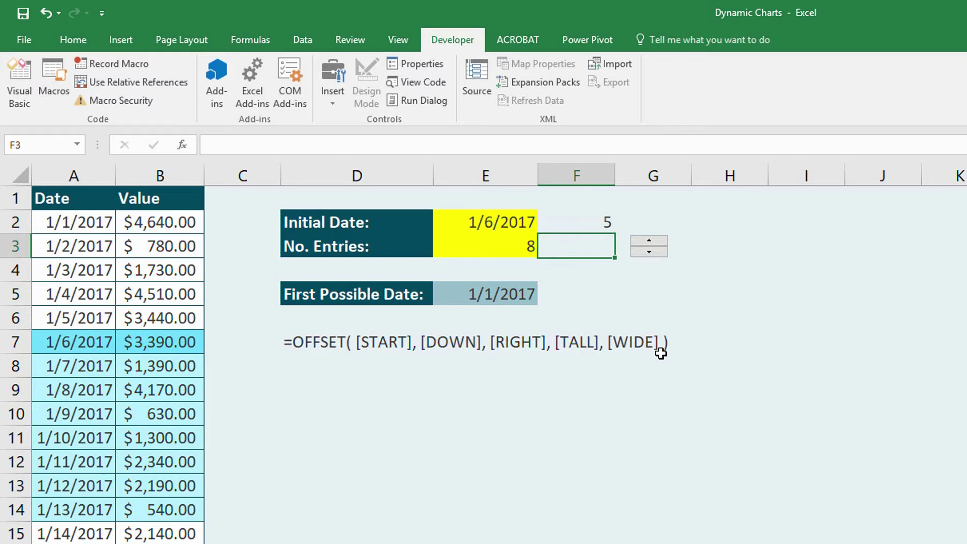
click(592, 221)
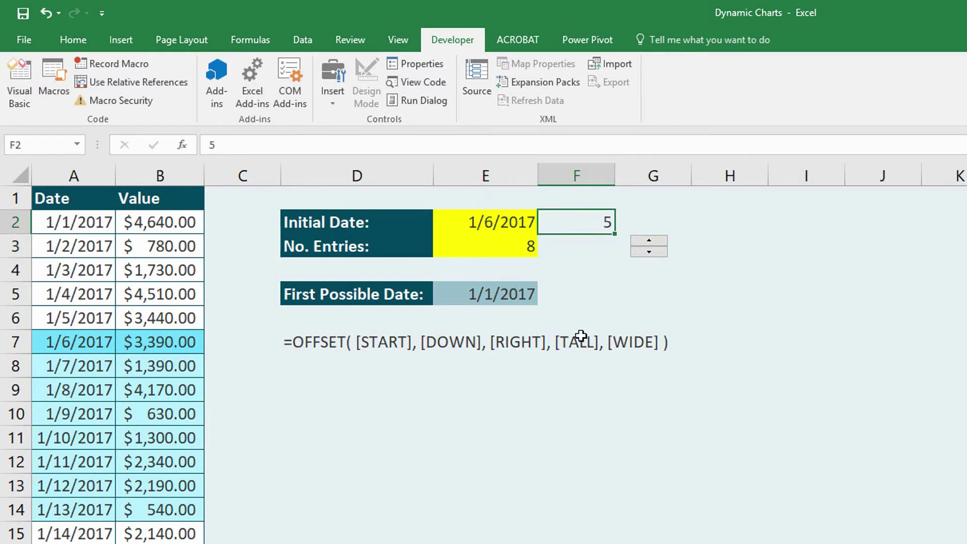
text(8)
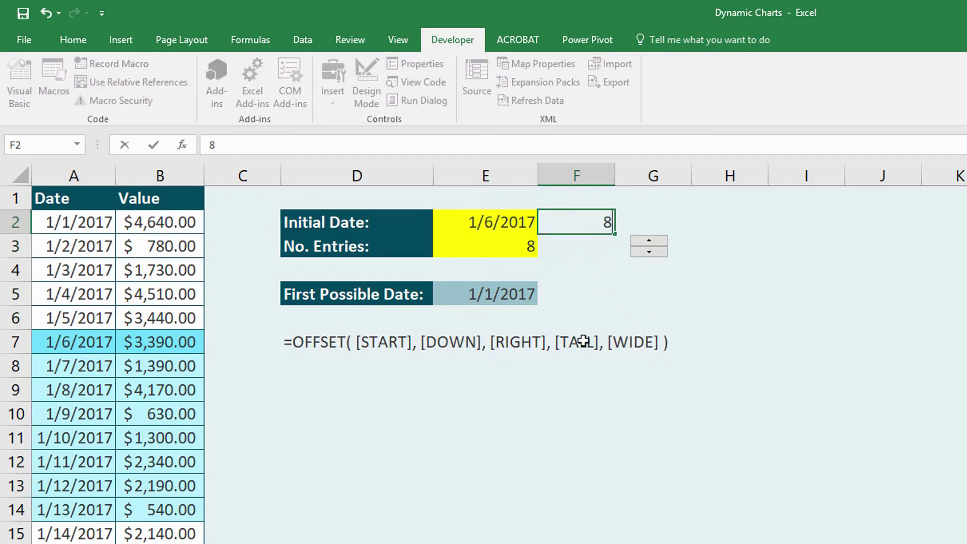
key(Return)
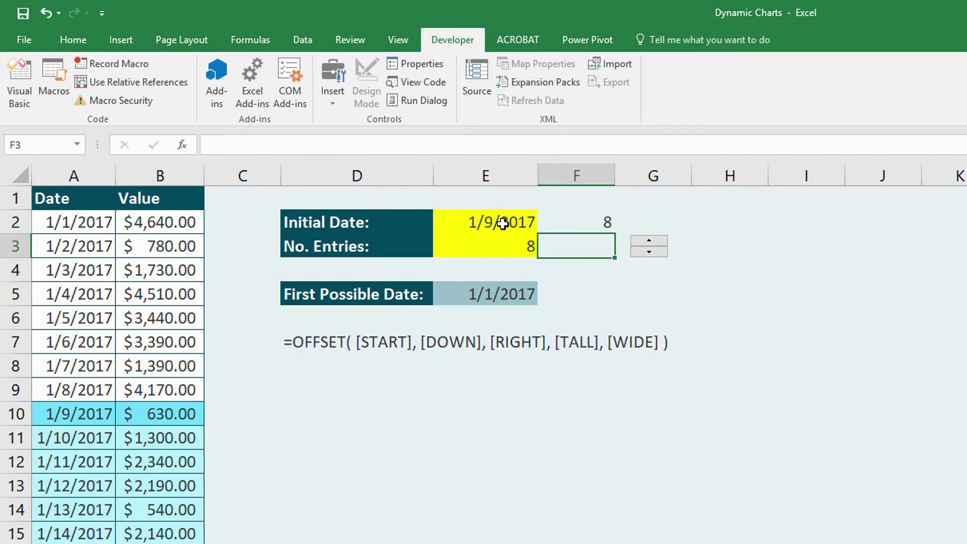
click(564, 222)
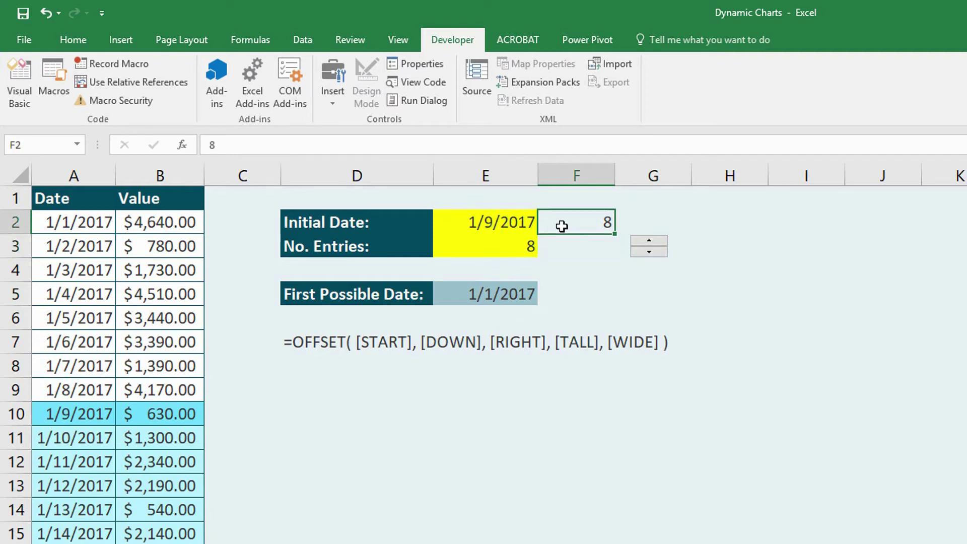
click(506, 220)
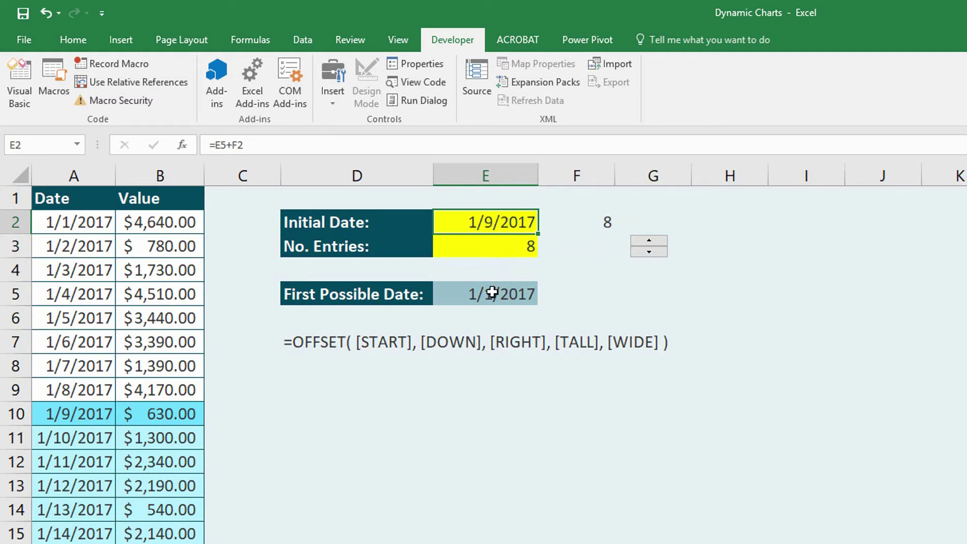
click(574, 218)
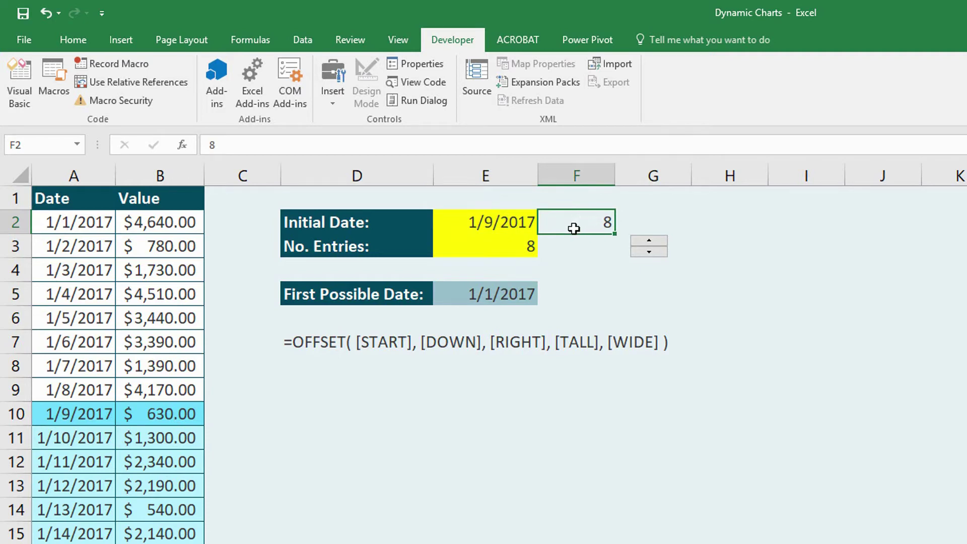
click(504, 222)
click(564, 219)
Draw a second spin button next to the Initial Date.
click(334, 99)
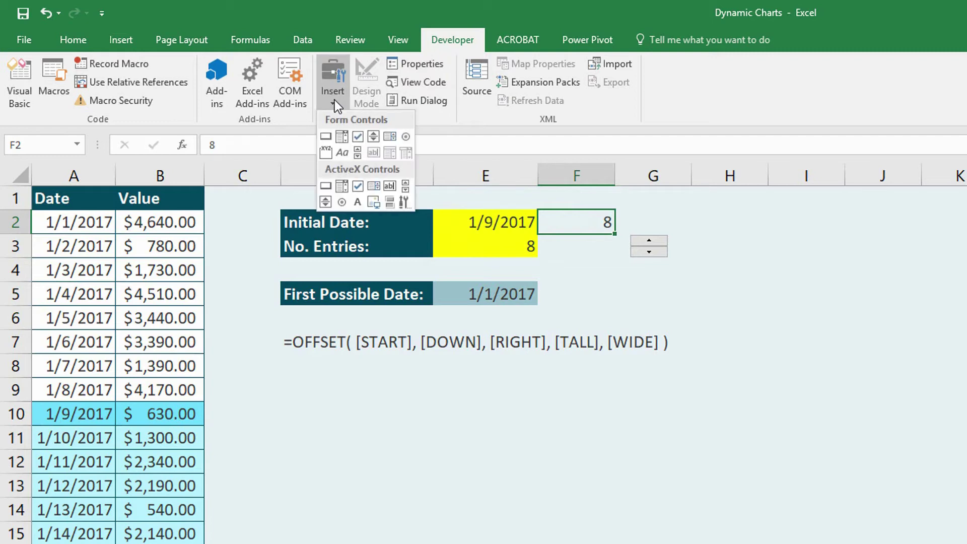
click(377, 140)
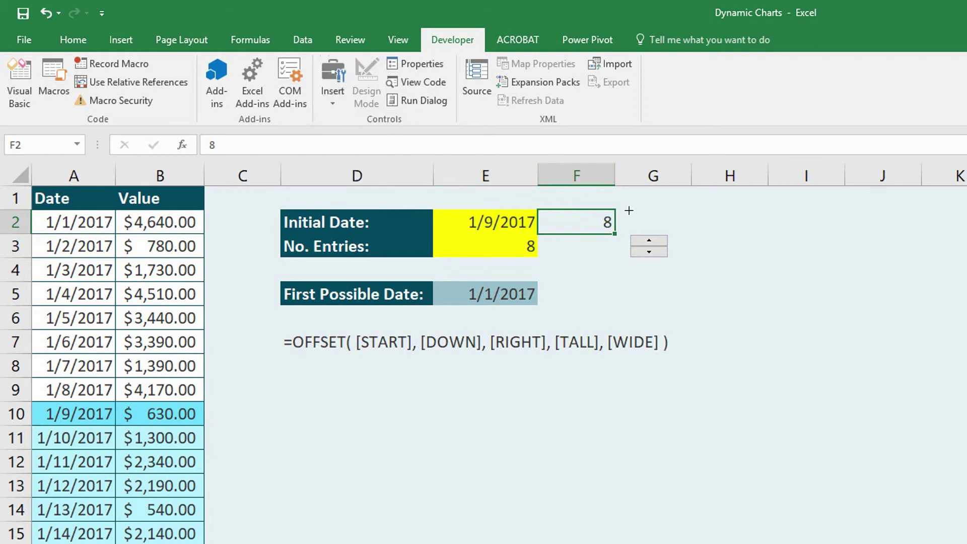
drag(631, 211, 663, 228)
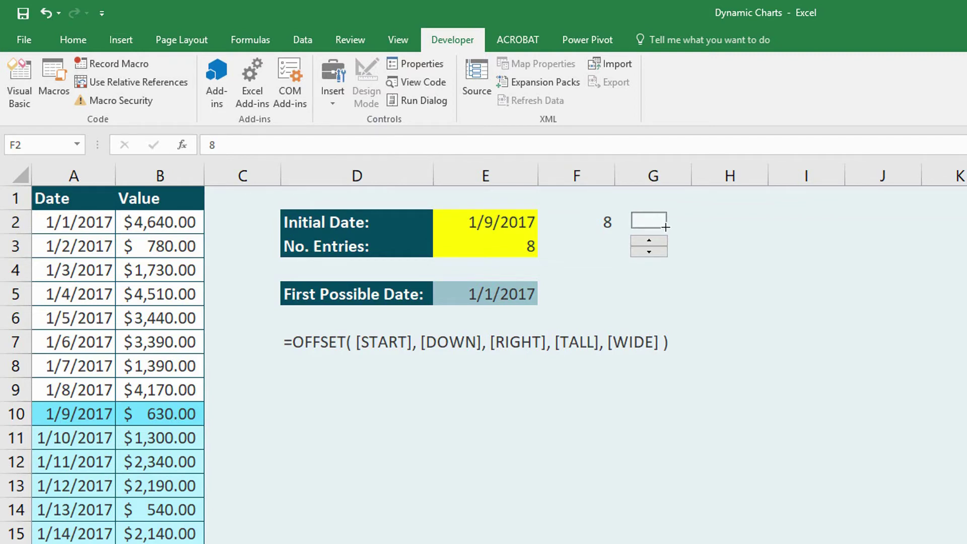
drag(665, 227, 666, 228)
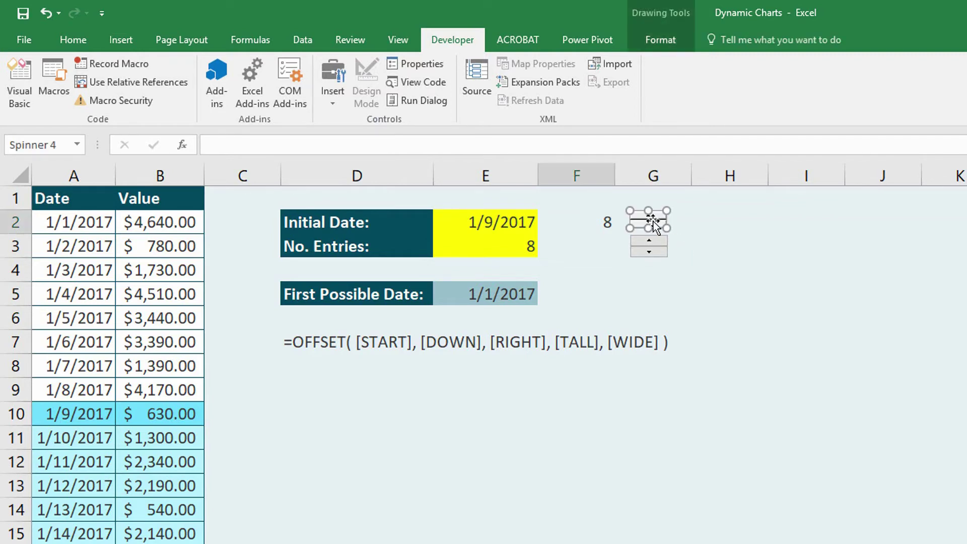
Link the new spinner to $F$2 and set its maximum value to 360.
right_click(653, 221)
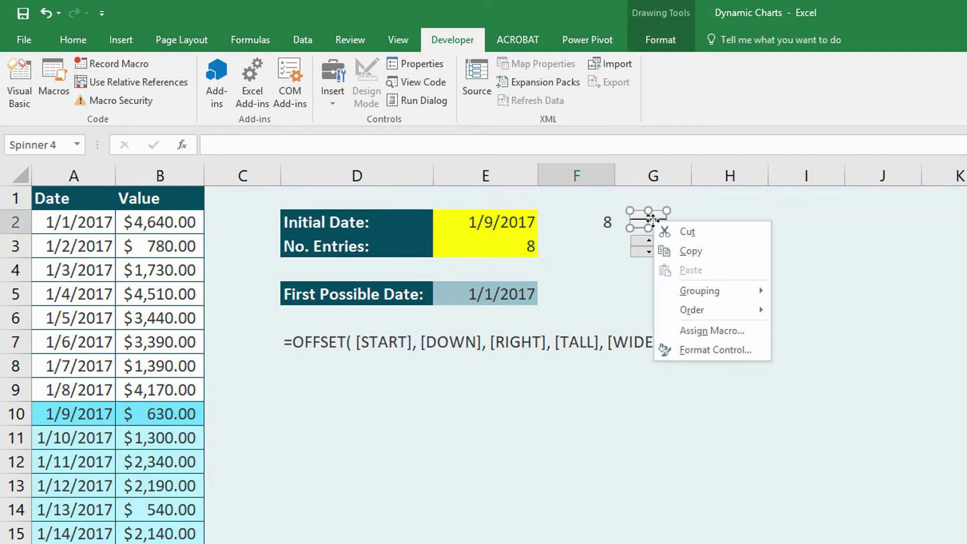
click(706, 352)
click(577, 489)
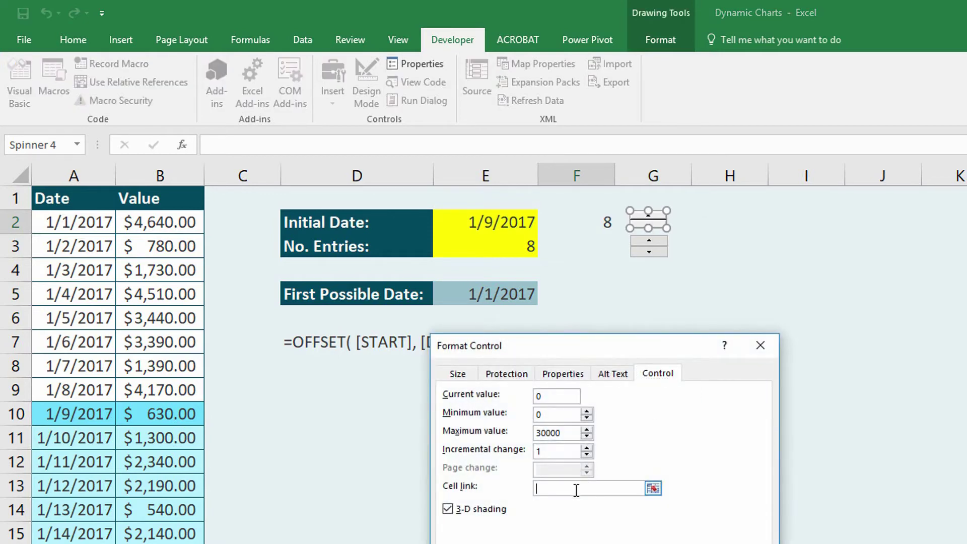
click(585, 222)
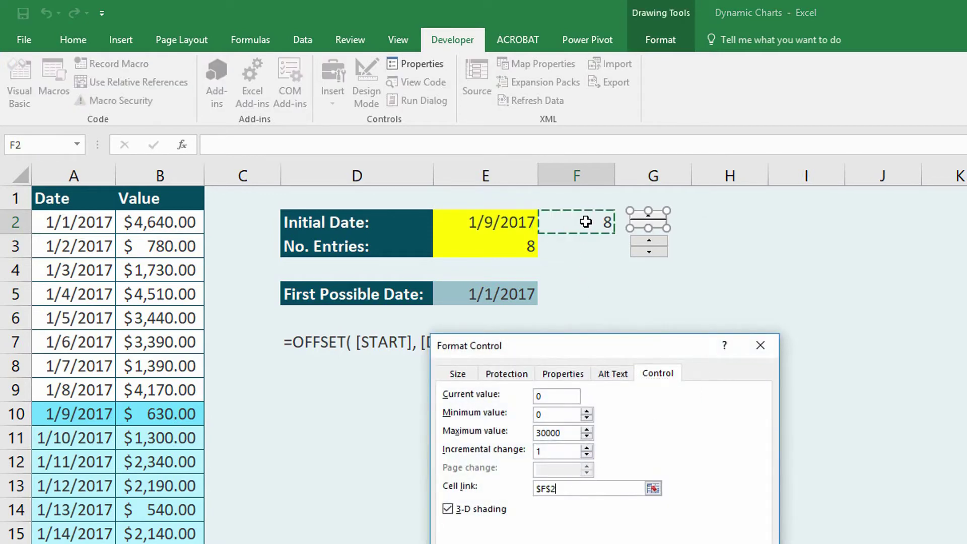
click(556, 397)
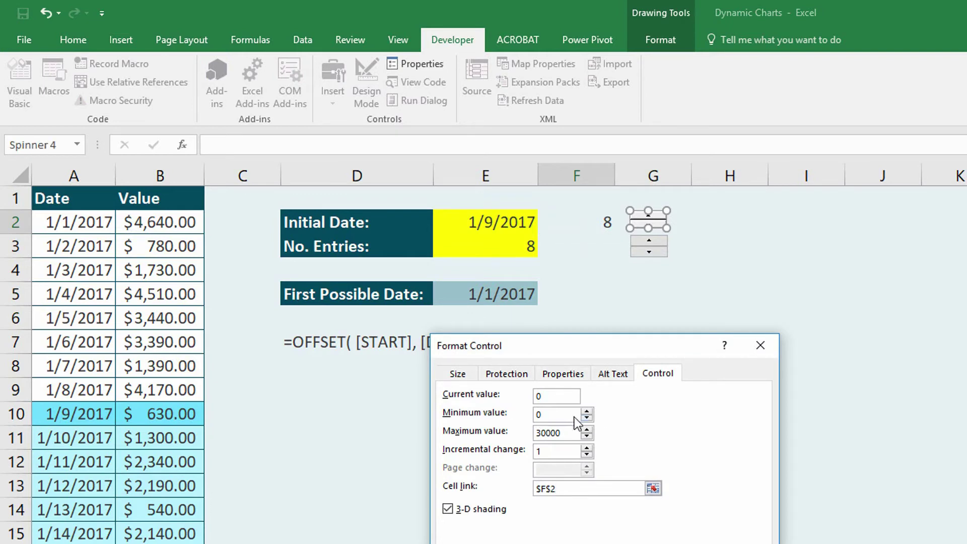
double_click(545, 434)
text(360)
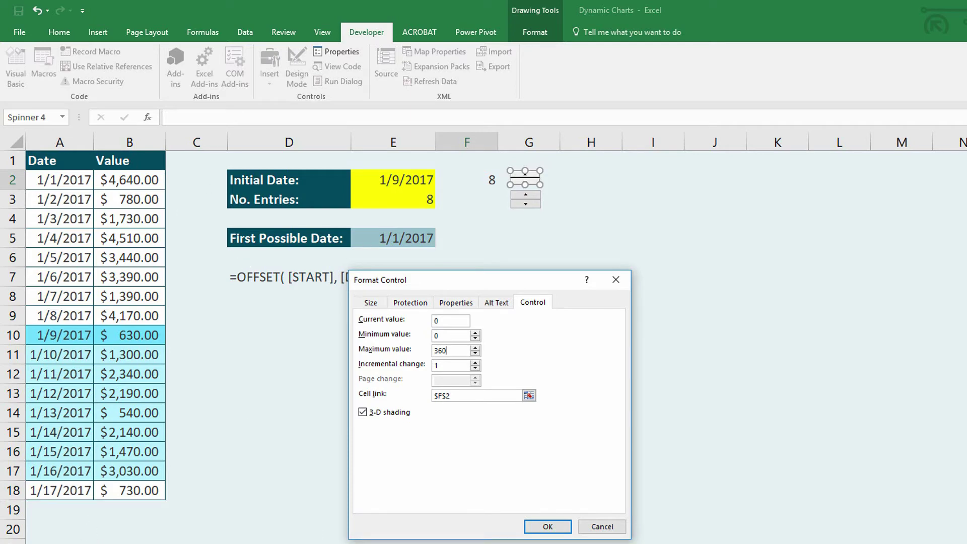
Apply the spinner settings and step F2 up to 3, moving Initial Date to 1/4/2017.
click(547, 527)
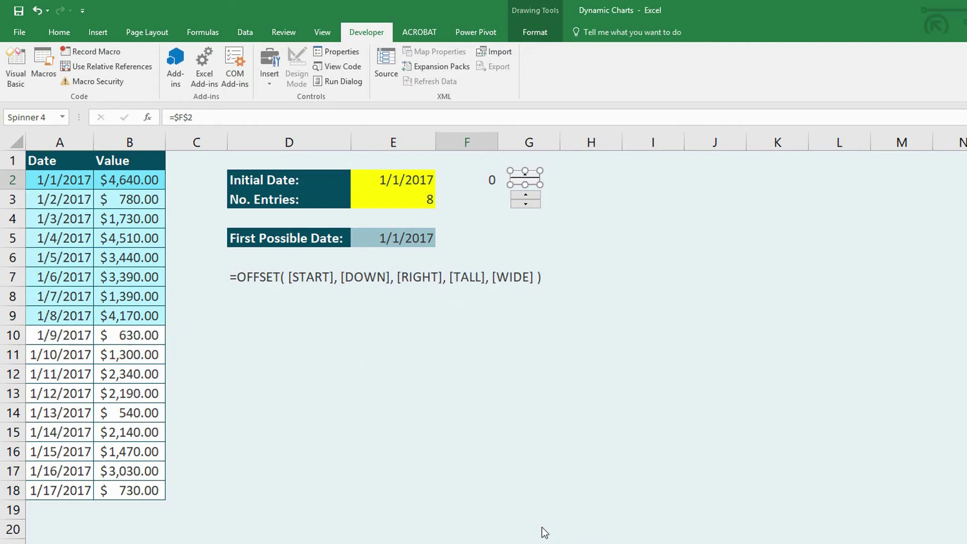
click(477, 181)
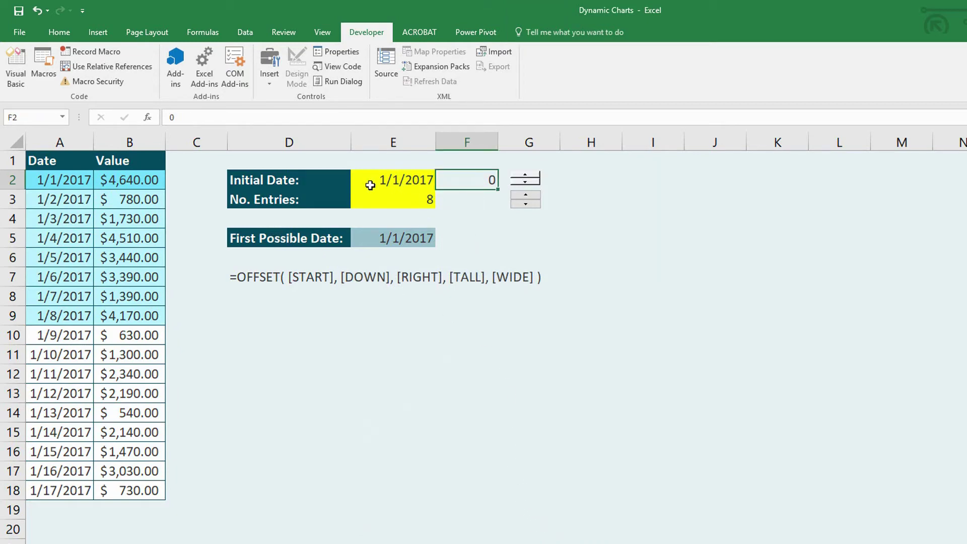
click(530, 181)
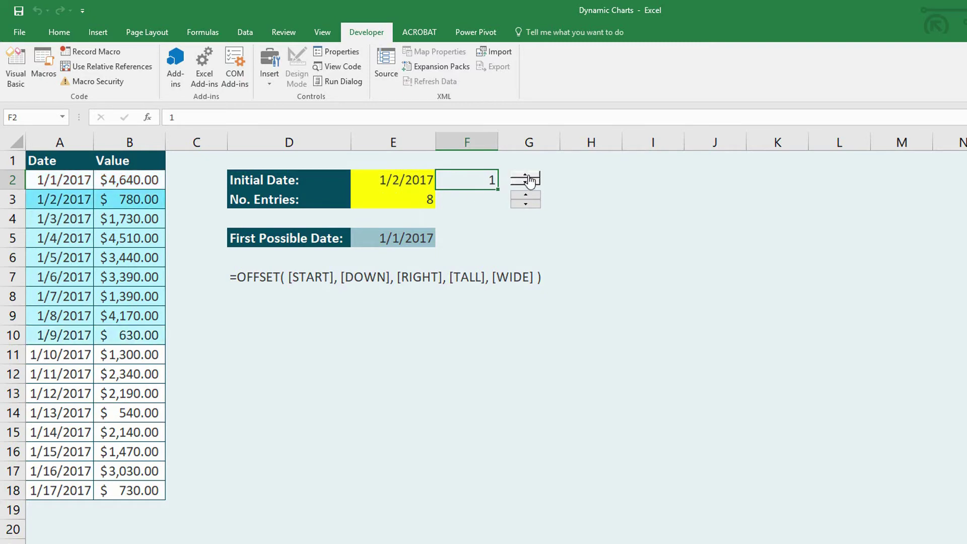
click(529, 180)
click(530, 180)
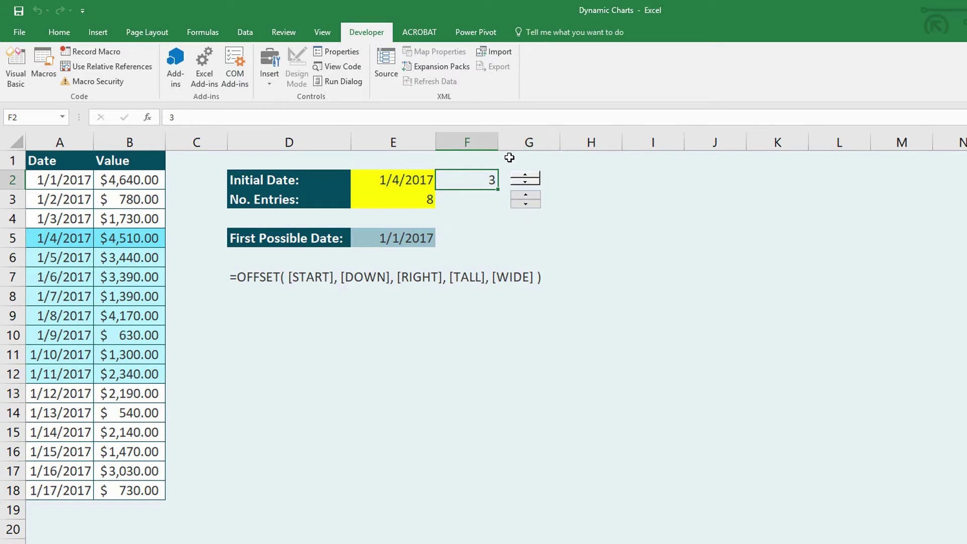
Hide the helper column F.
click(467, 137)
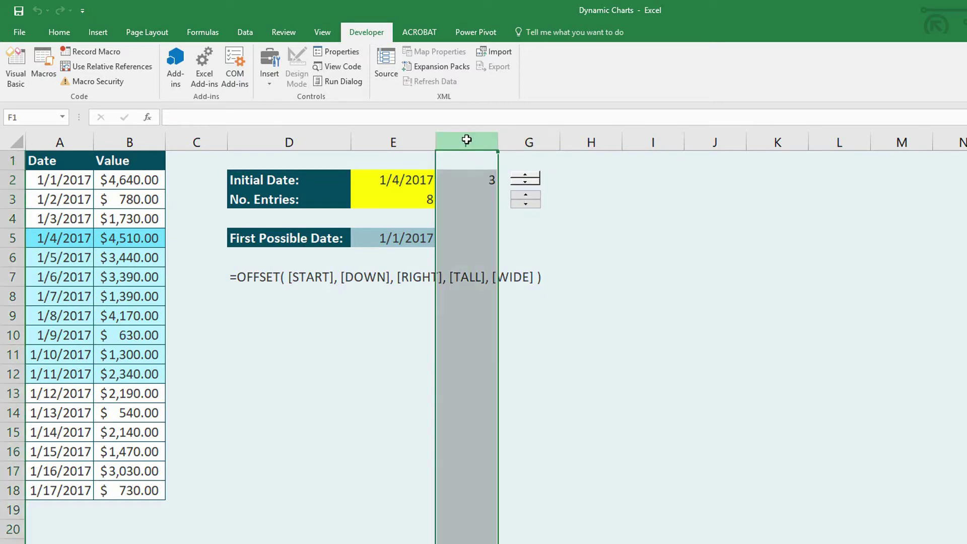
right_click(467, 136)
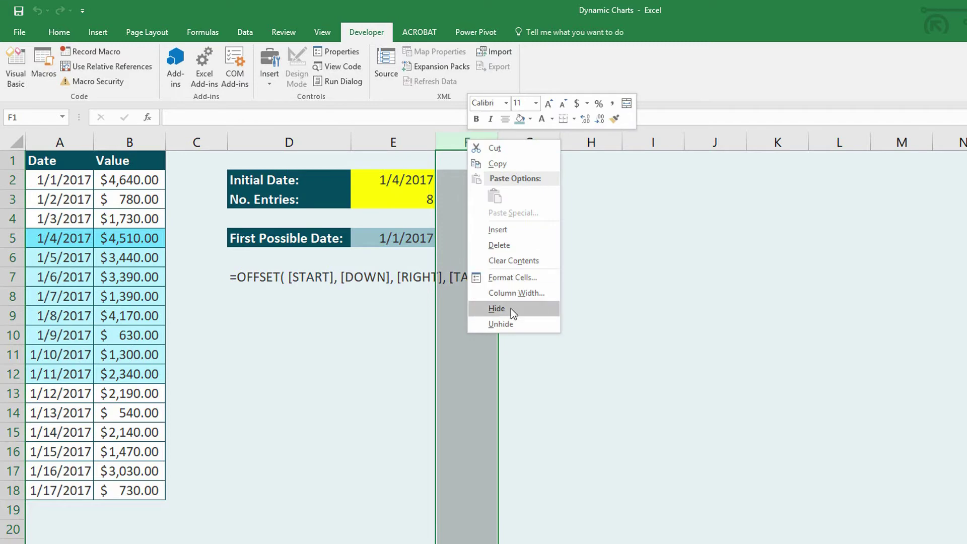
click(510, 308)
Move Initial Date up to 1/5/2017 with the spinner, then back to 1/1/2017.
click(398, 171)
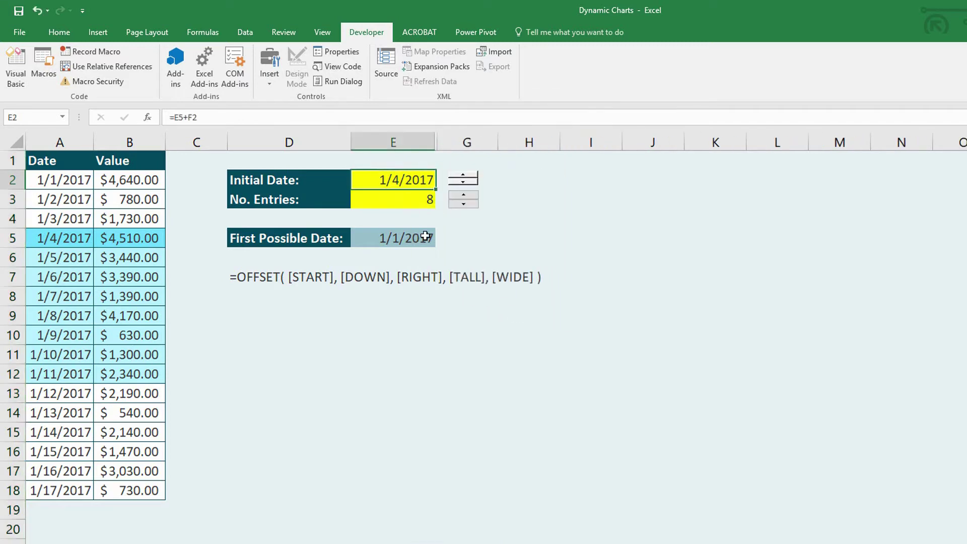
click(468, 177)
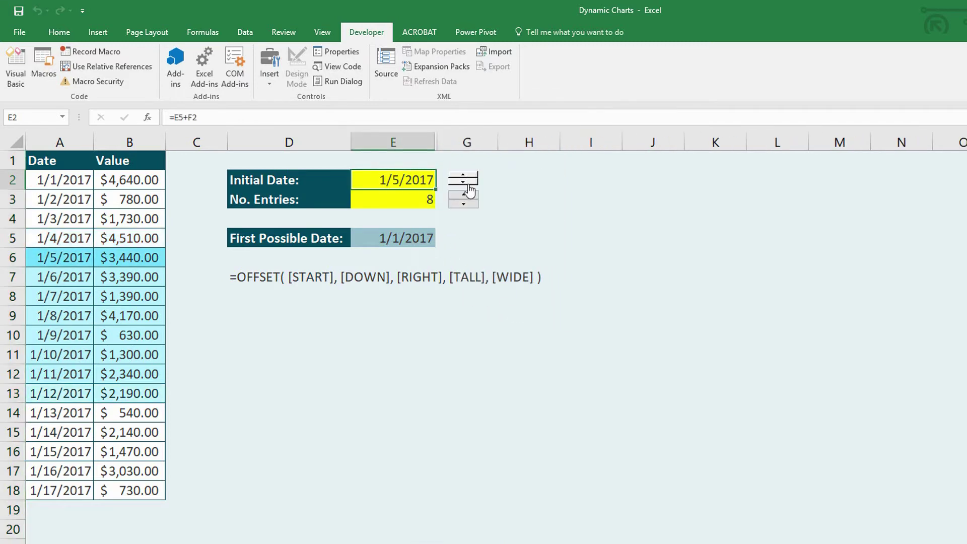
click(469, 184)
click(468, 183)
click(468, 183)
click(469, 185)
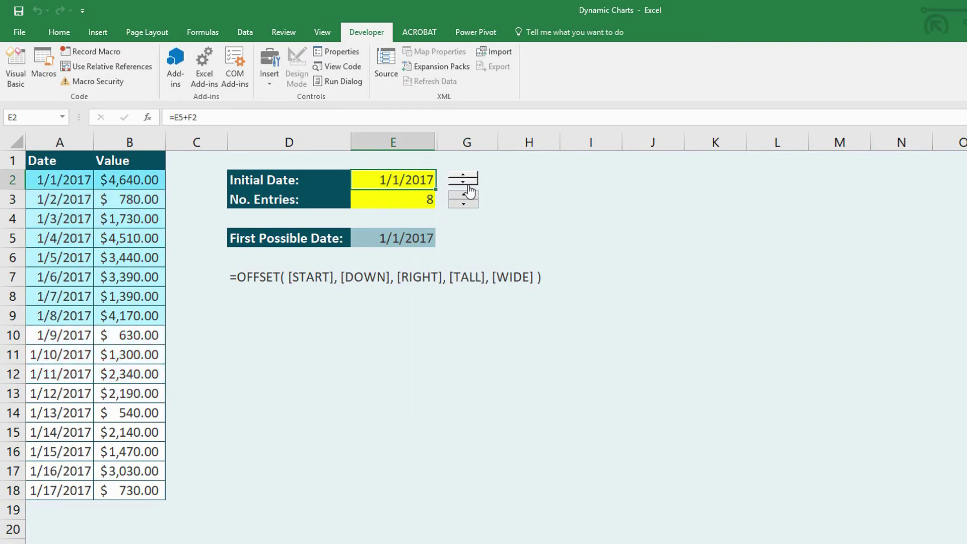
click(519, 180)
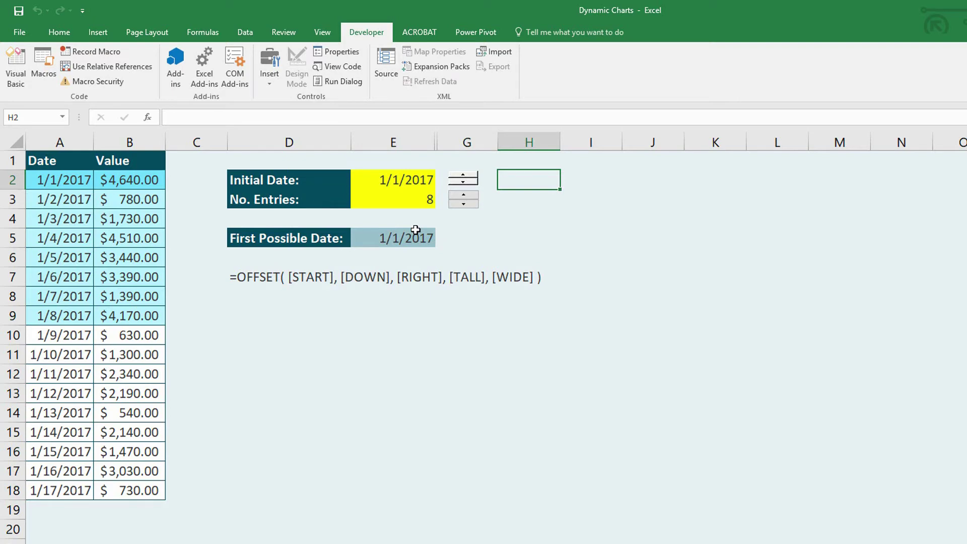
drag(38, 173, 126, 491)
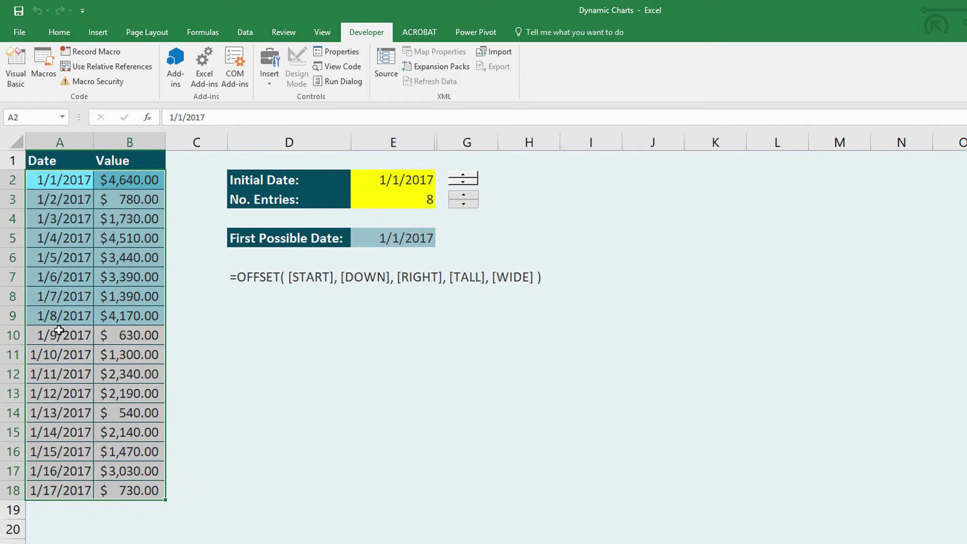
click(67, 178)
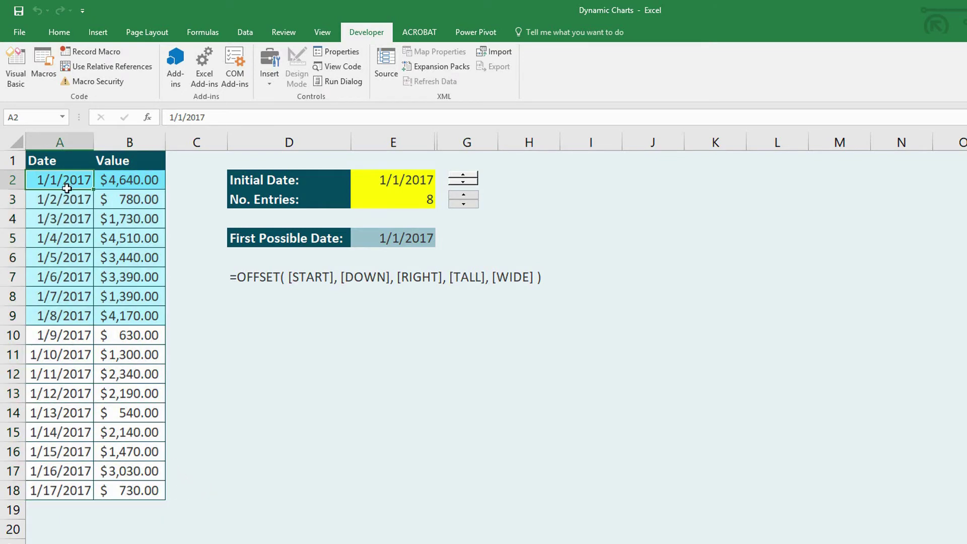
drag(67, 188, 51, 314)
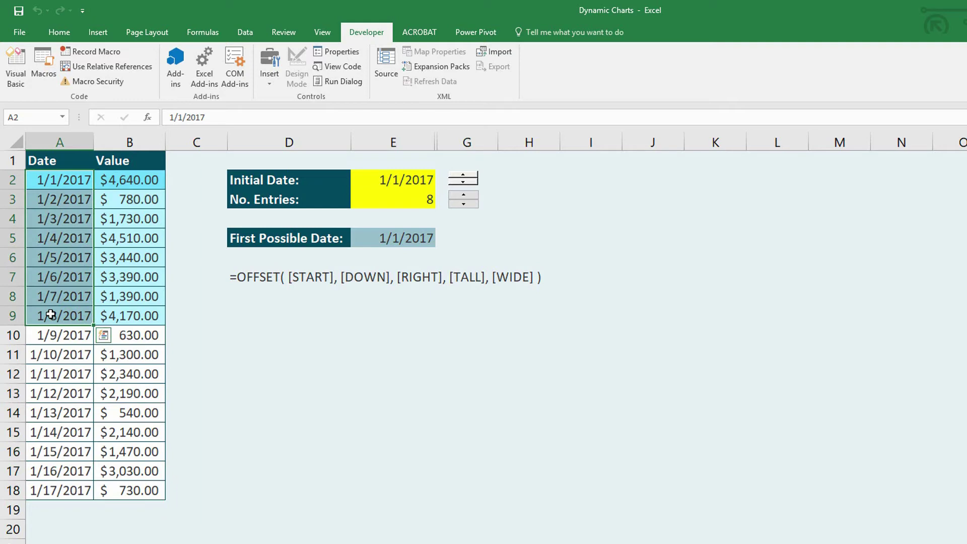
click(254, 298)
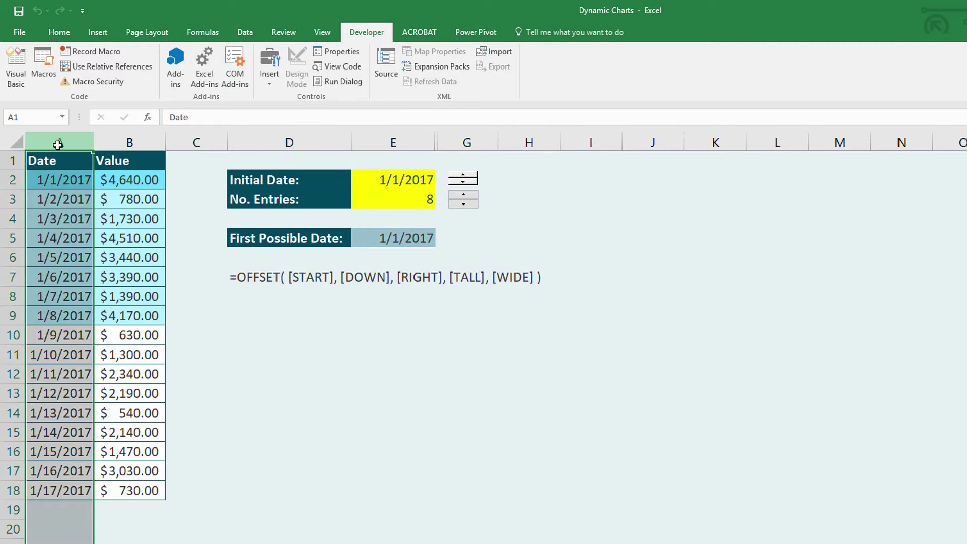
click(130, 142)
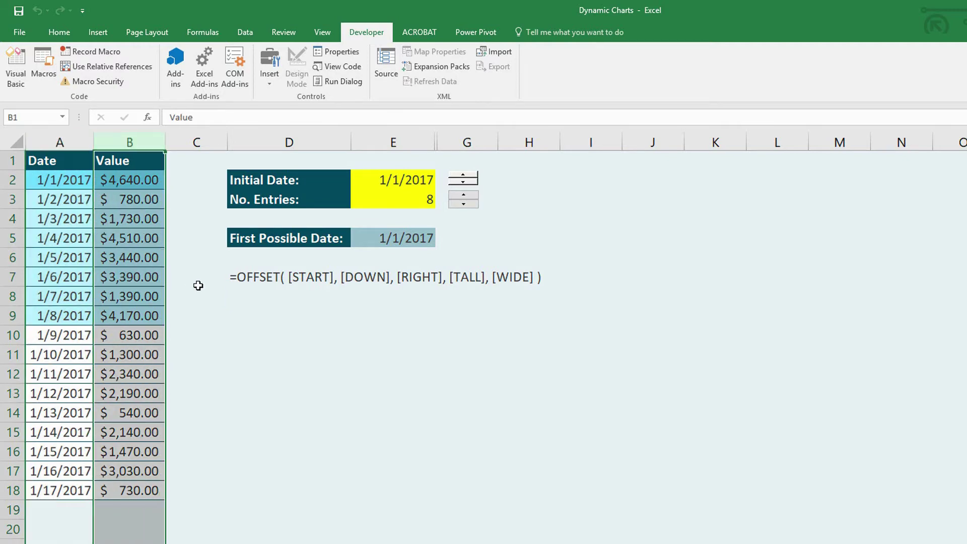
click(260, 279)
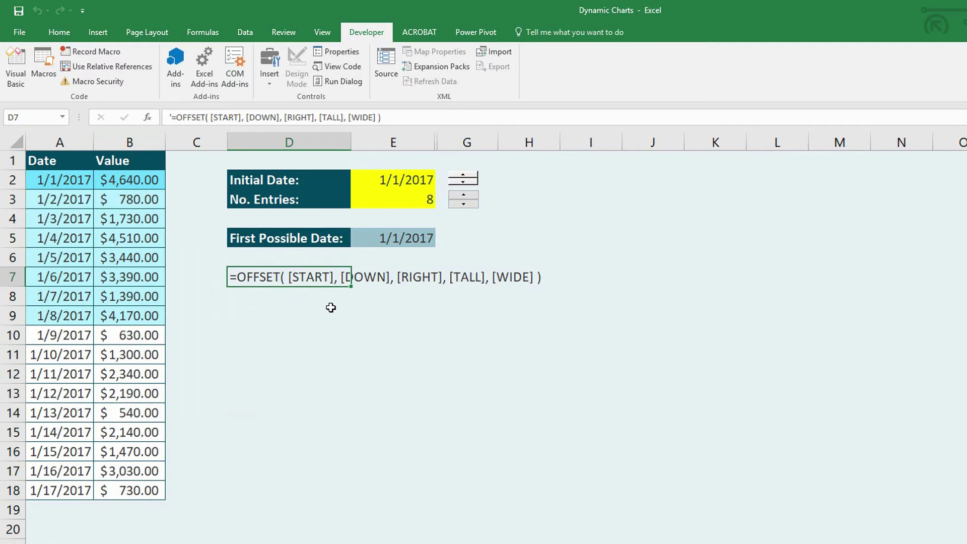
click(289, 301)
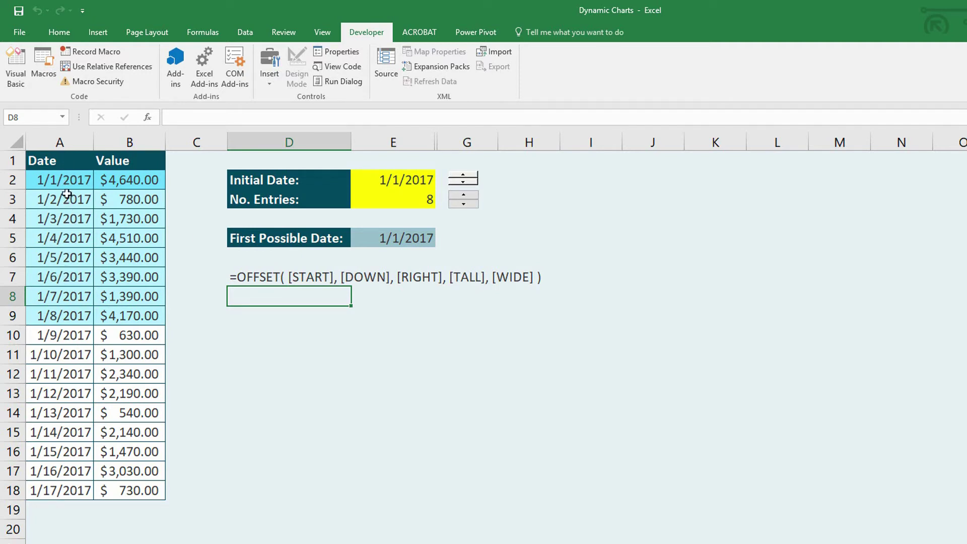
click(53, 181)
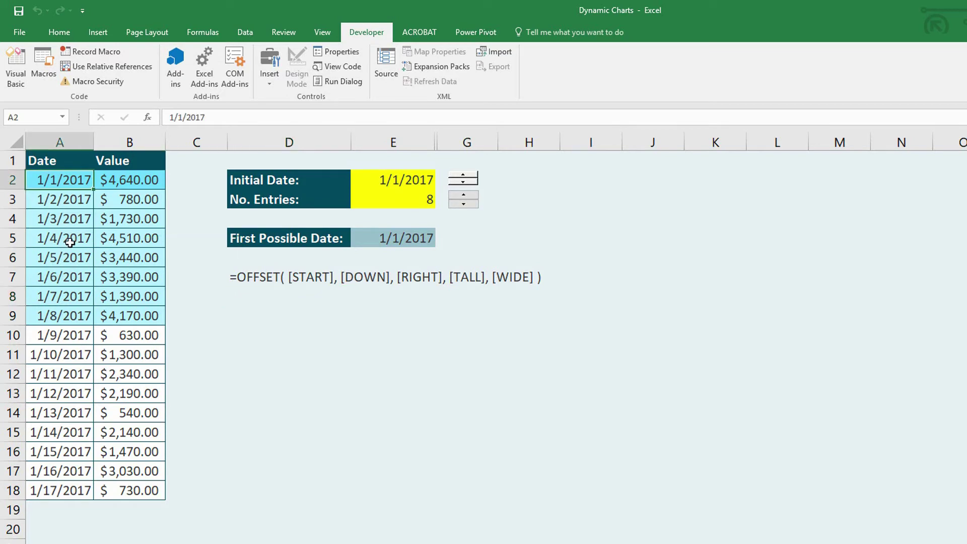
click(380, 180)
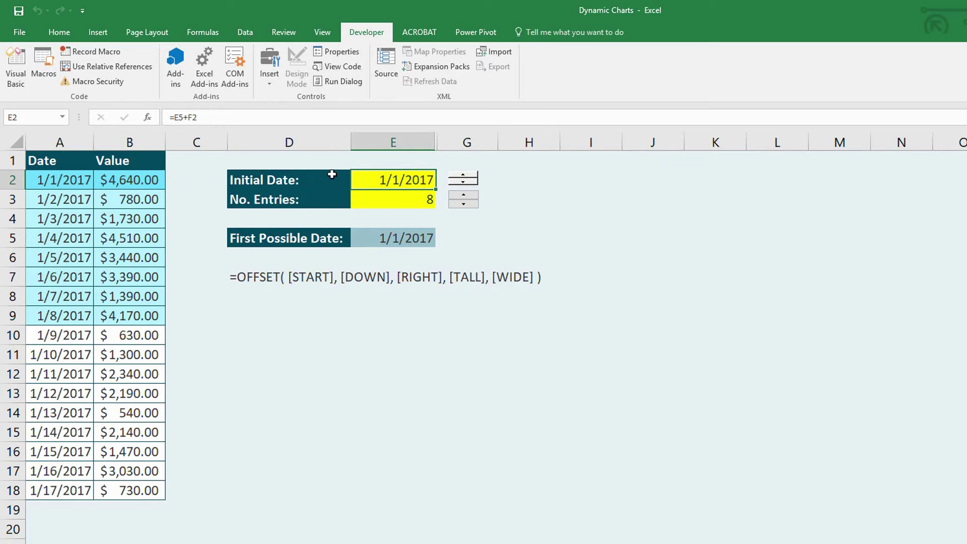
click(68, 183)
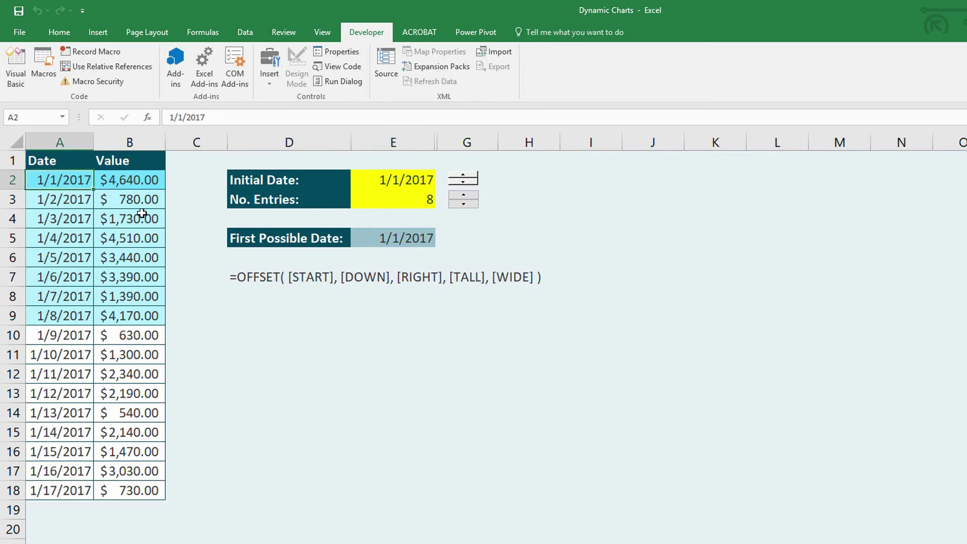
click(398, 180)
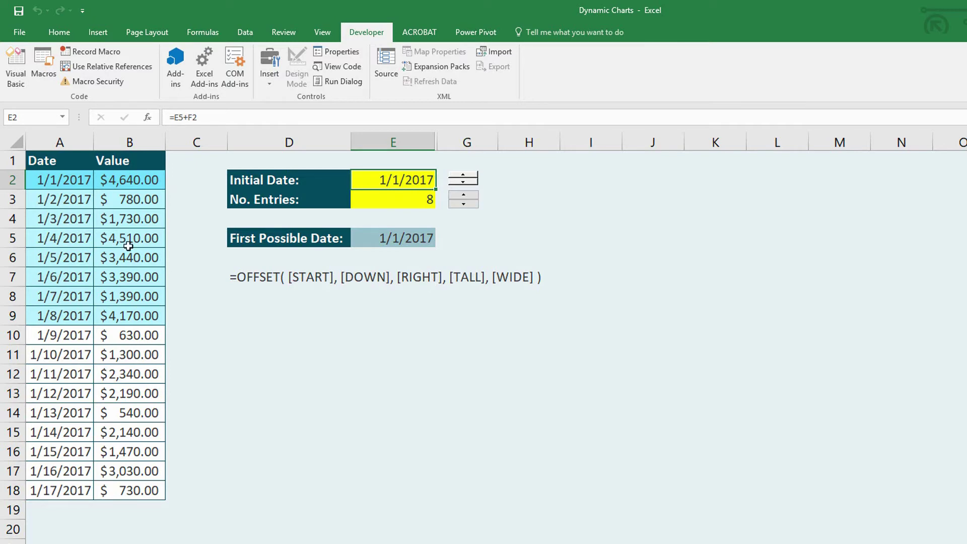
click(56, 144)
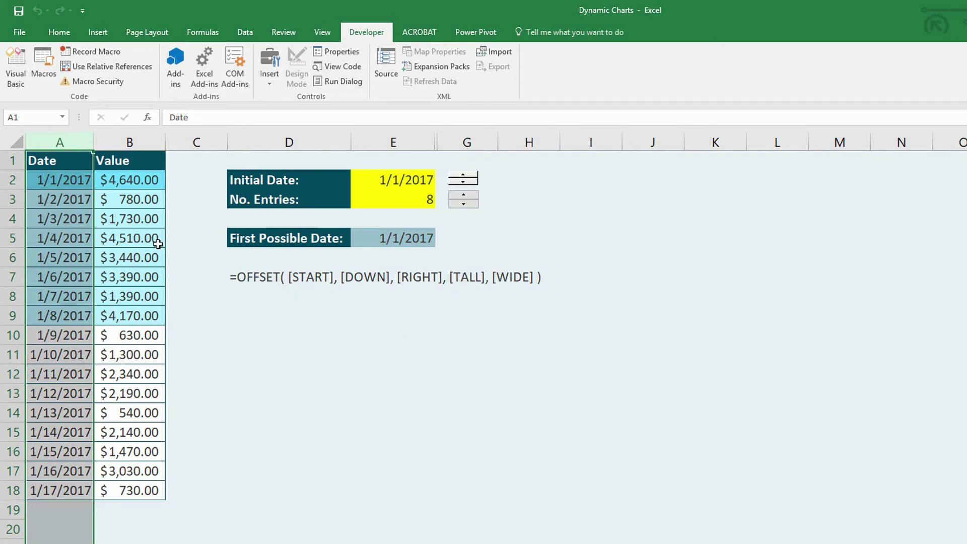
click(403, 205)
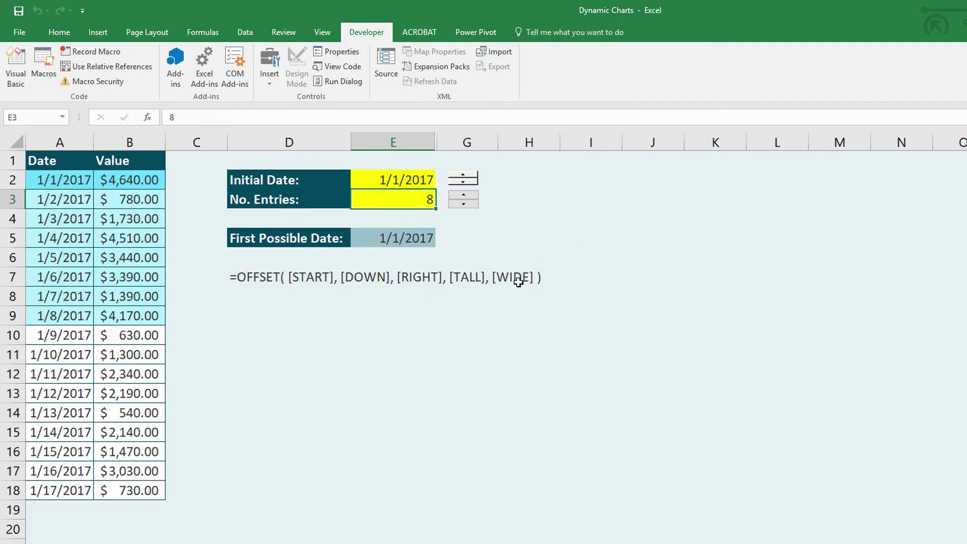
click(58, 142)
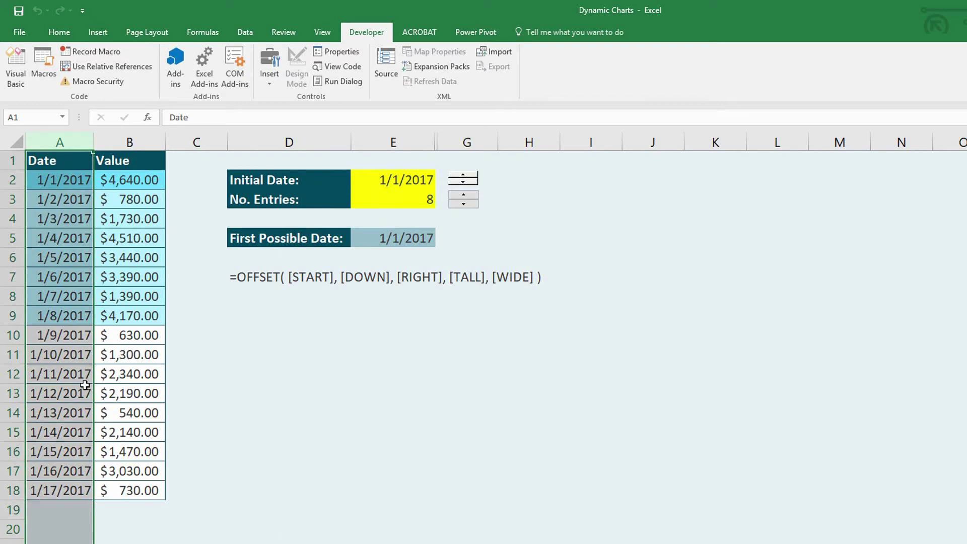
click(272, 313)
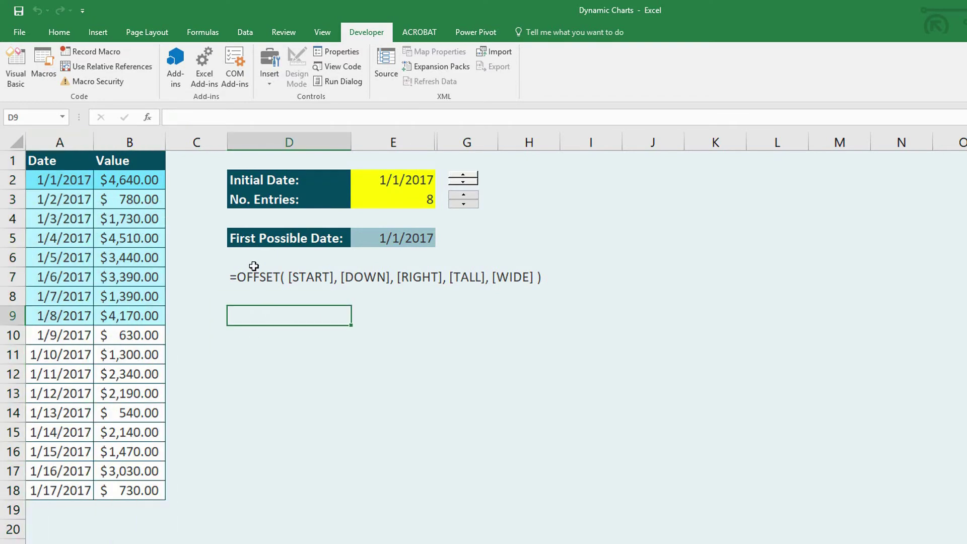
Create a new name 'Dates' in Name Manager and clear its default reference.
click(216, 30)
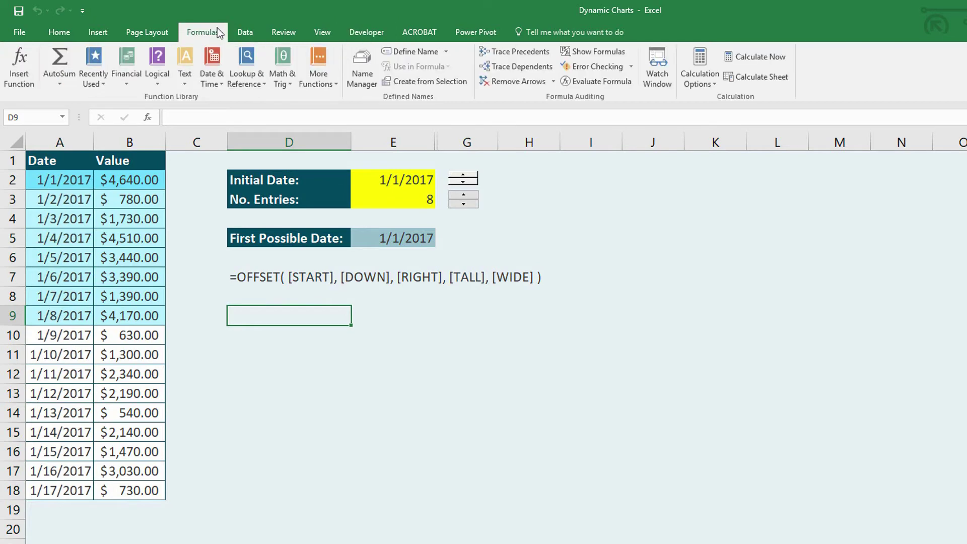
click(358, 78)
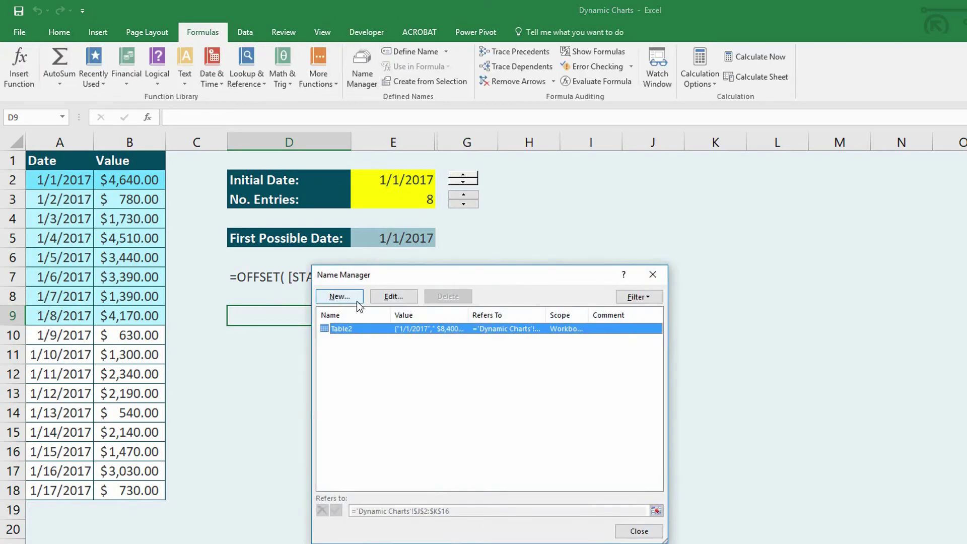
drag(370, 278, 290, 335)
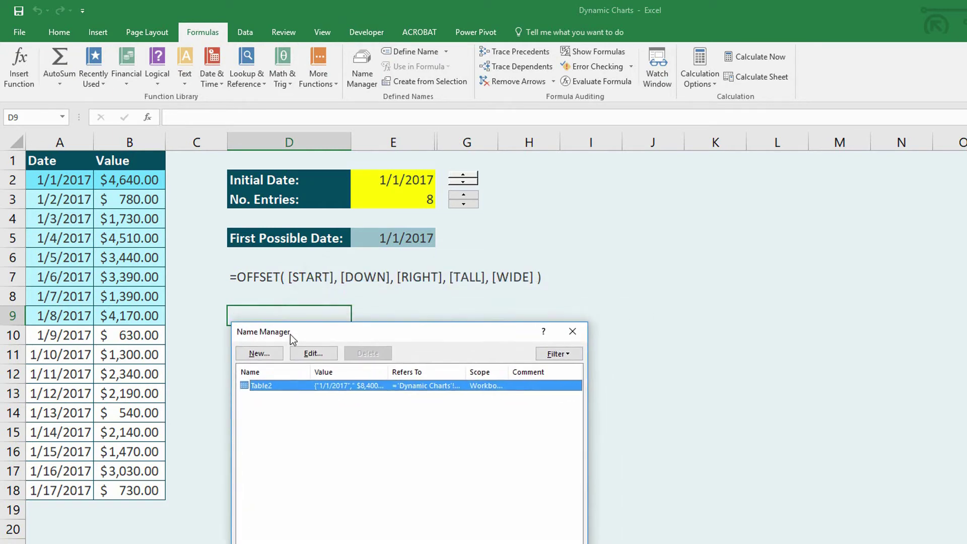
click(270, 356)
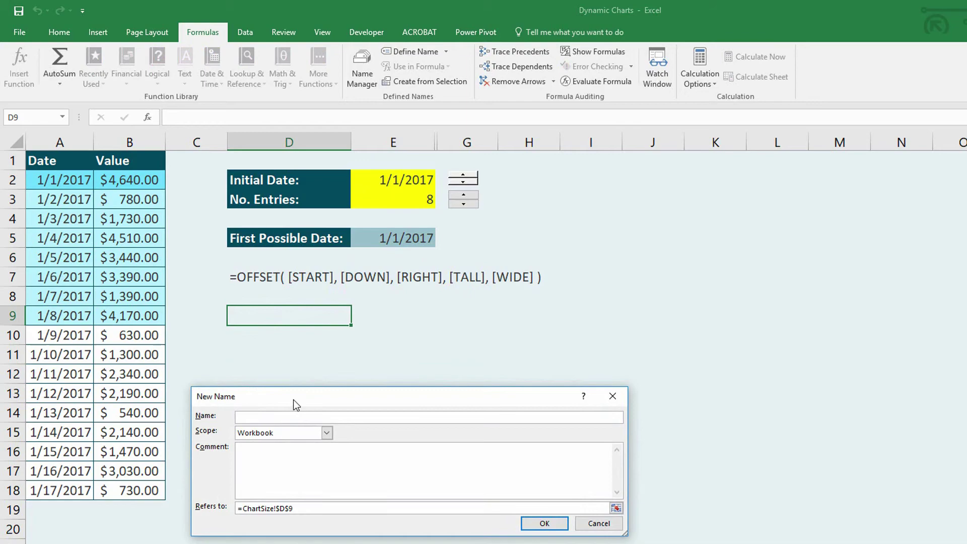
text(Dates)
drag(302, 508, 244, 507)
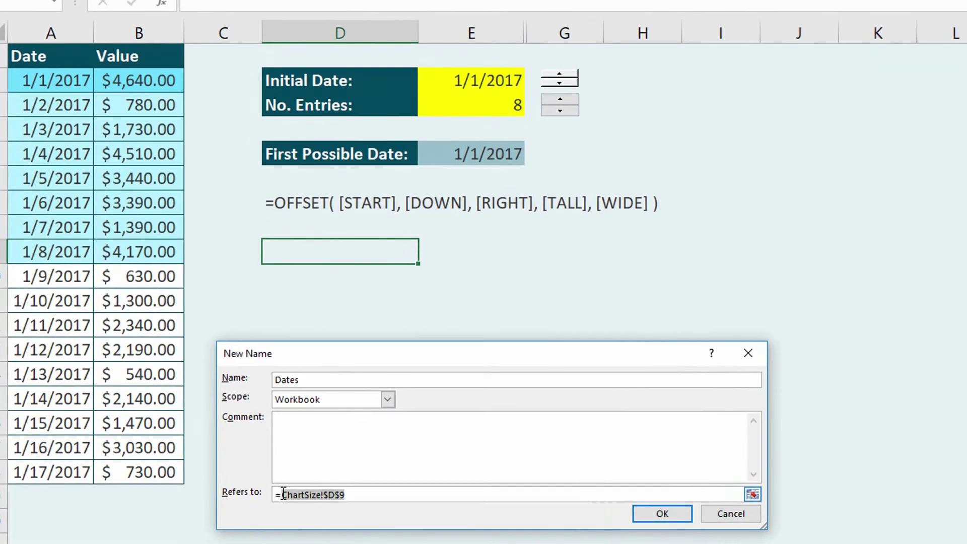
key(BackSpace)
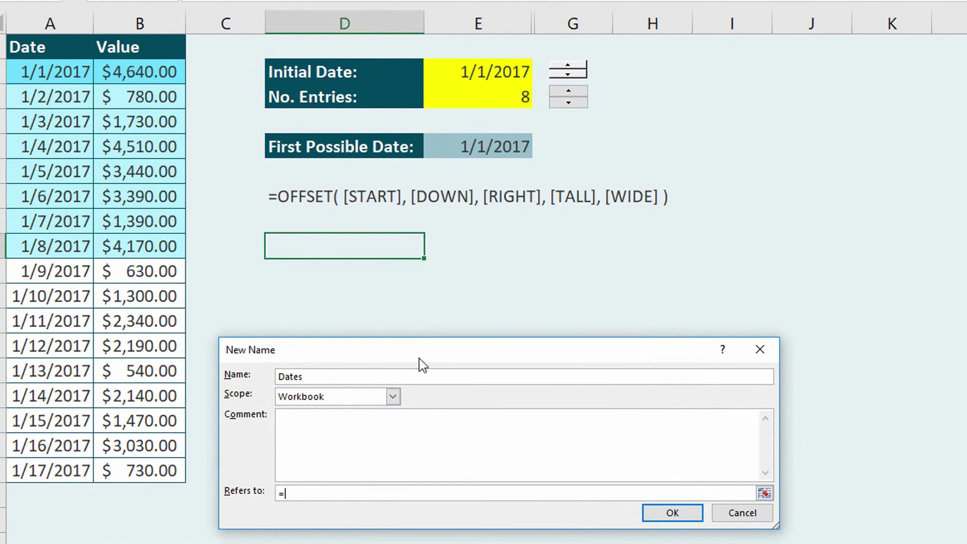
drag(429, 352, 473, 276)
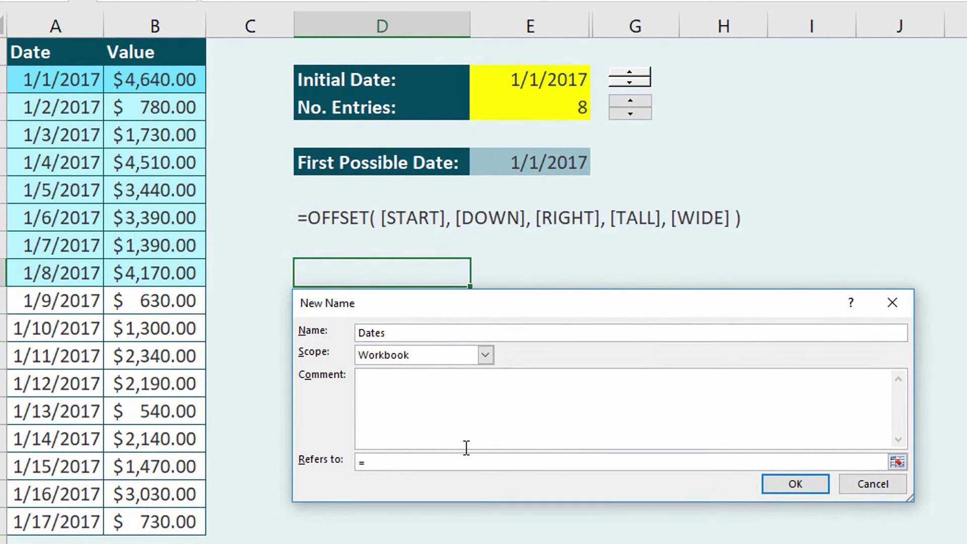
Enter Refers to as =OFFSET($A$1, MATCH(ChartSize!$E$2, $A:$A, 0) -1,.
text(OFFSET($A$1,)
text(MATCH()
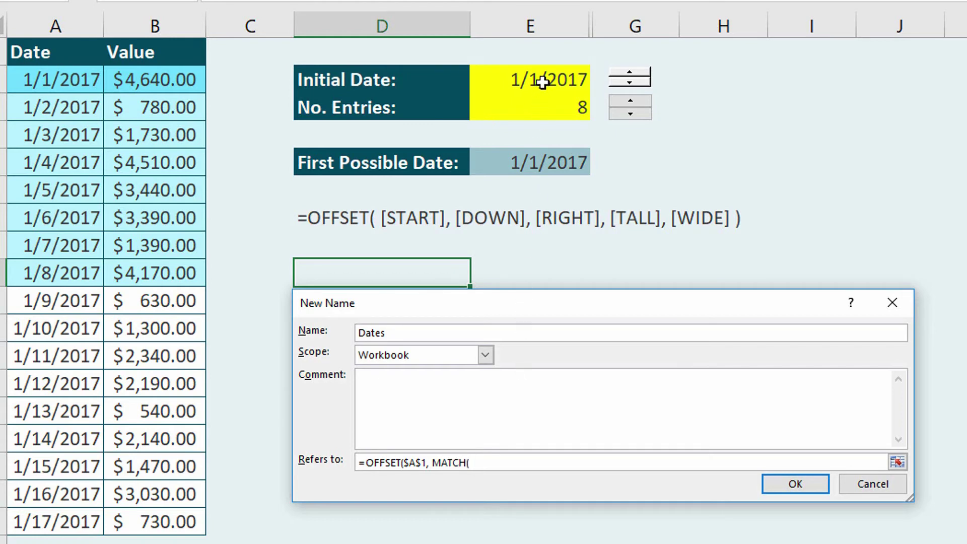
click(542, 82)
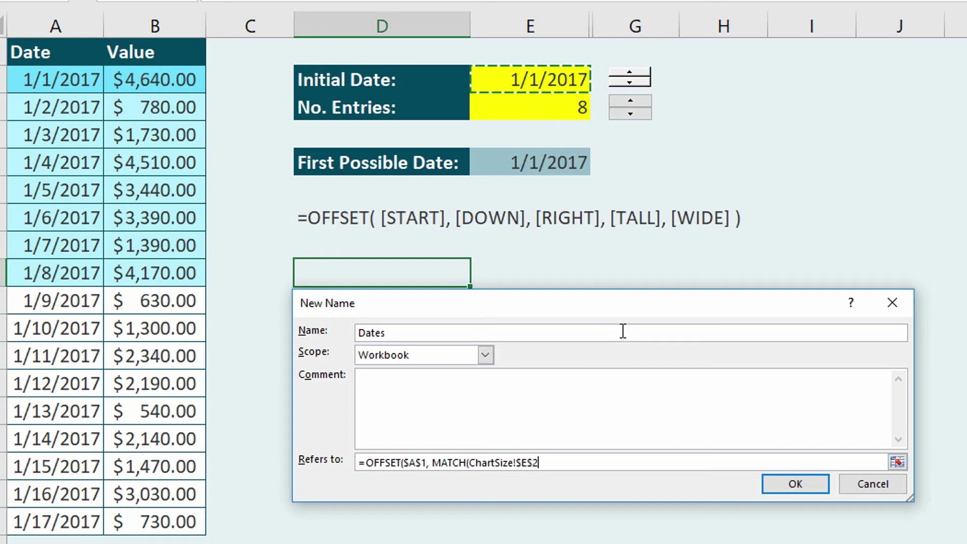
text(, )
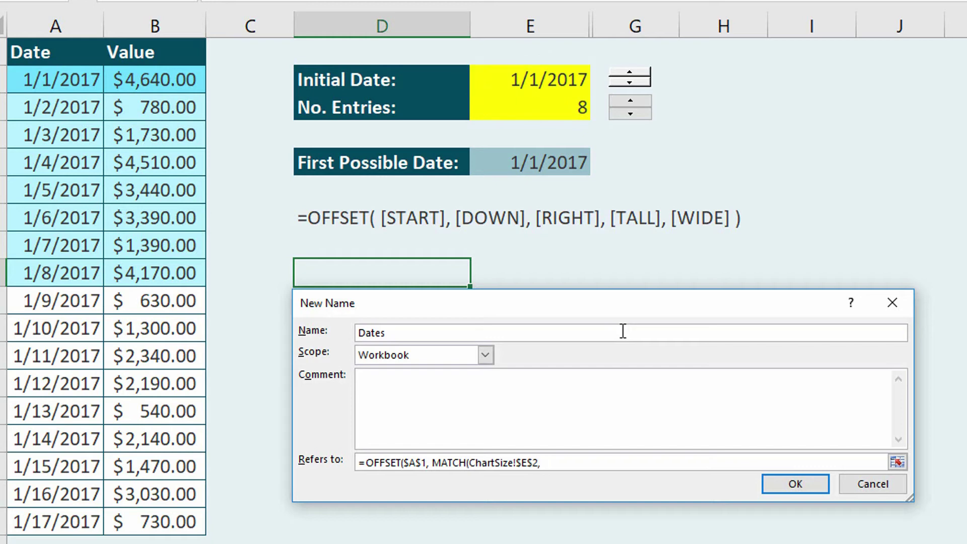
text($A)
text(:$A)
text(0)
text())
text(-1)
Complete the Dates formula with match type 0, height ChartSize!$E$3 and width 1.
text(0,)
click(540, 112)
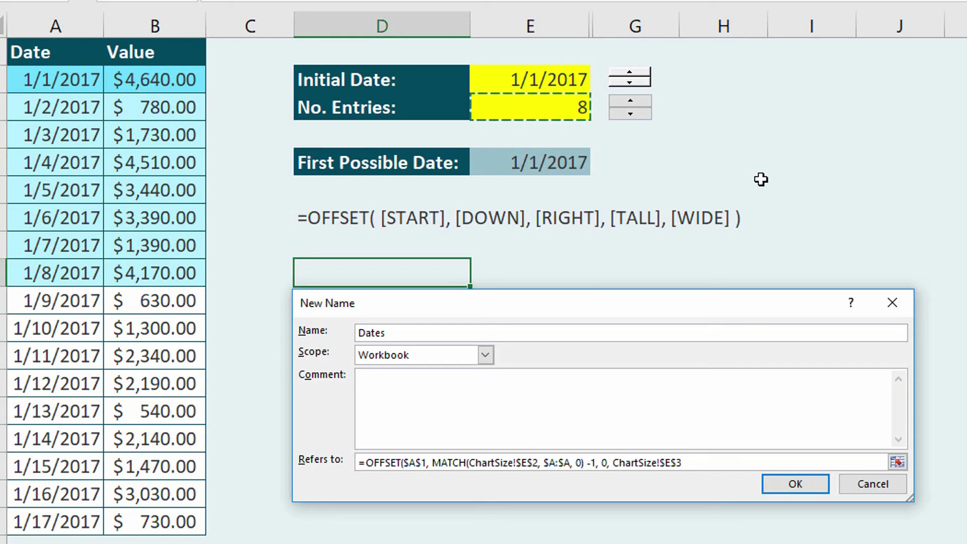
text(, )
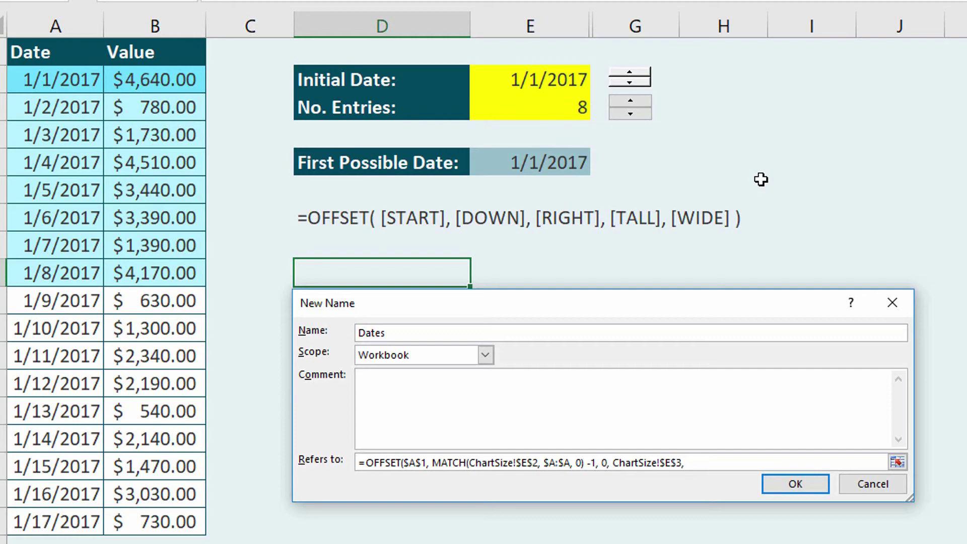
text(1))
Save the Dates name and start a new name called Values.
click(806, 481)
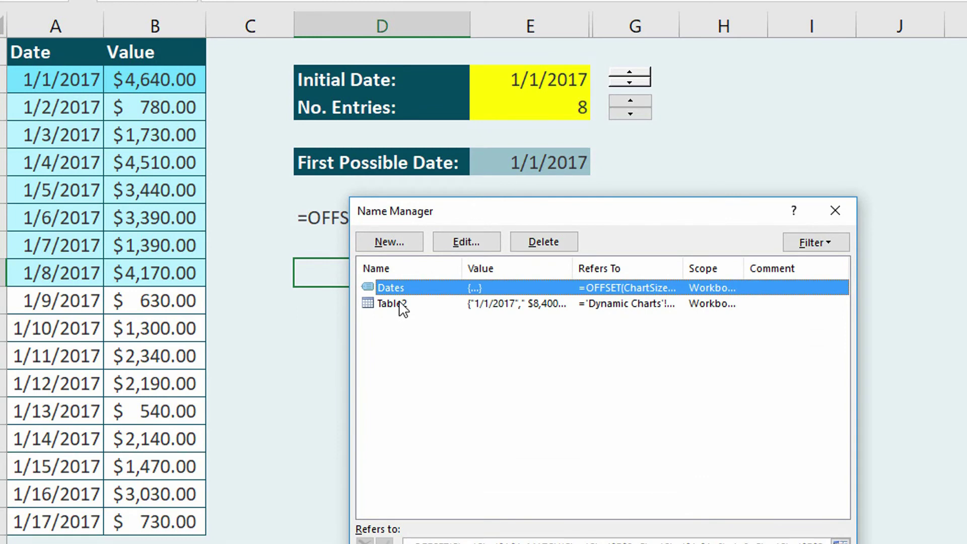
click(400, 239)
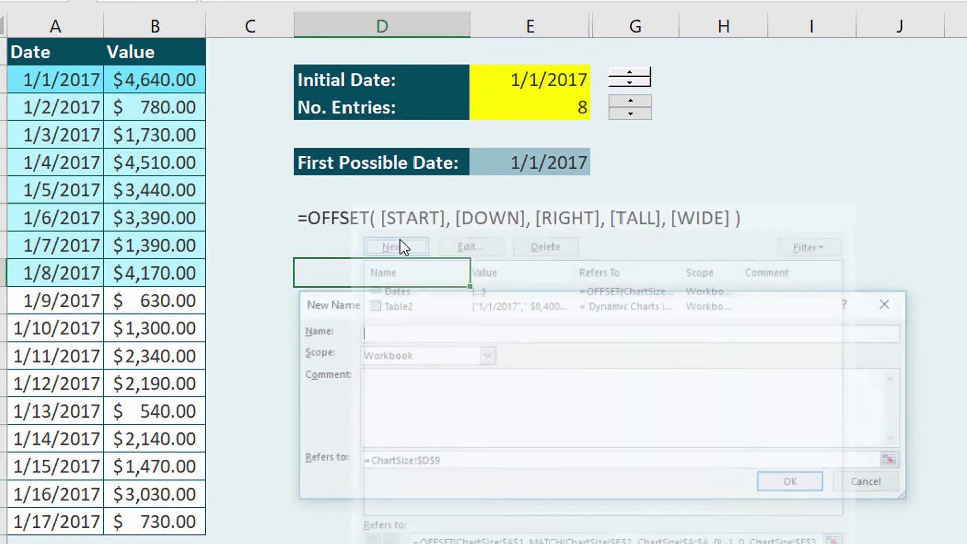
text(vALU)
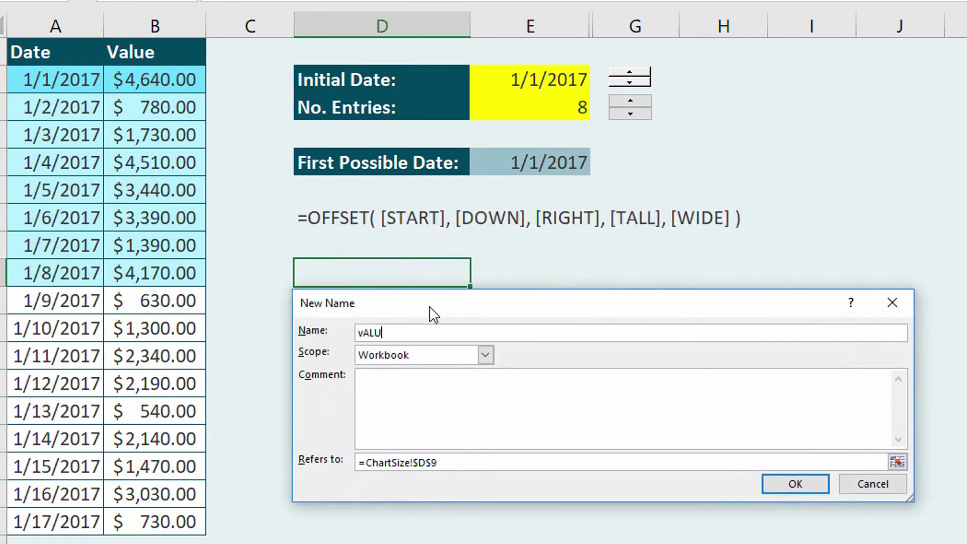
key(BackSpace)
key(BackSpace)
key(BackSpace)
key(BackSpace)
text(Values)
key(Tab)
key(Tab)
Replace the Values reference with the start of =OFFSET($B$1, MATCH(.
click(434, 463)
drag(434, 464, 366, 463)
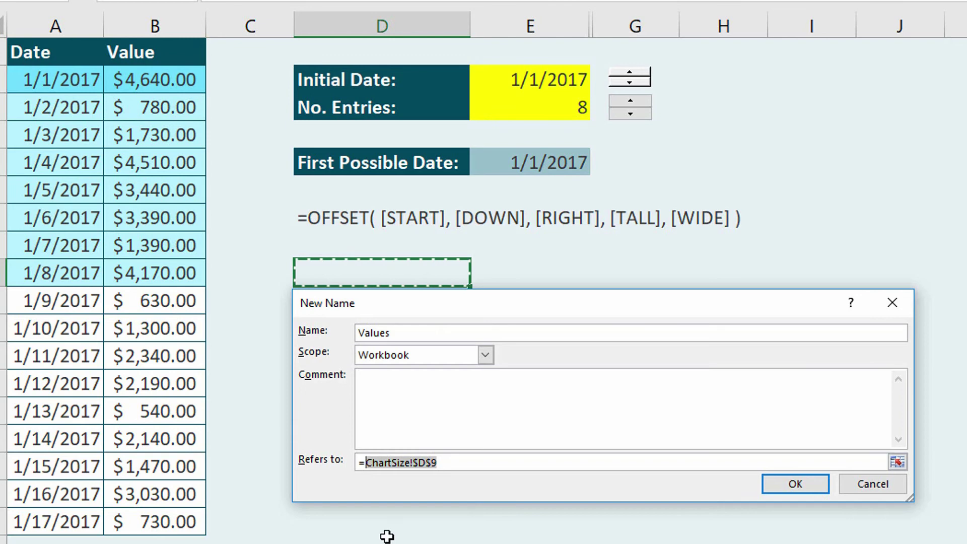
text(OFFSET()
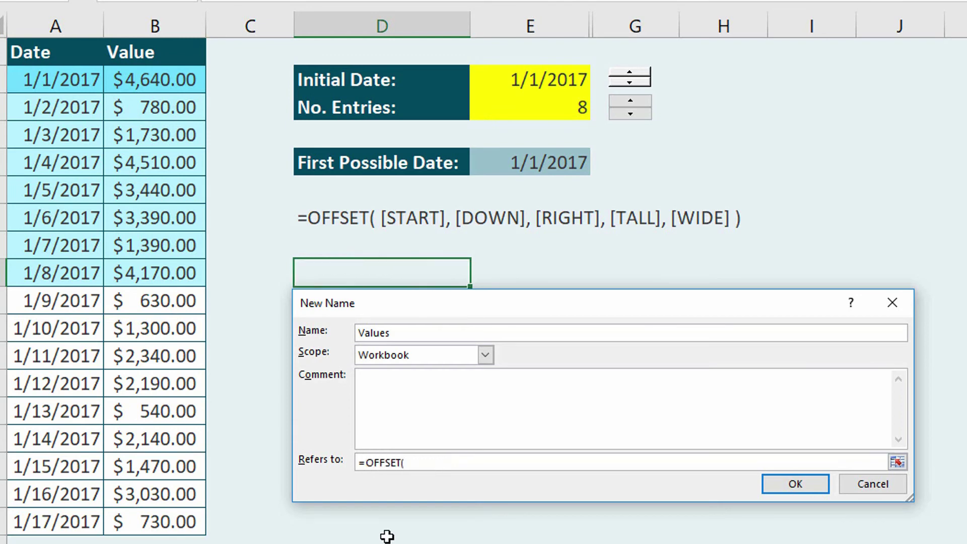
text($B$1,)
text(MATCH()
Finish Values as =OFFSET($B$1, MATCH(ChartSize!$E$2, $A:$A, 0) -1, 0, ChartSize!$E$3, 1).
click(519, 80)
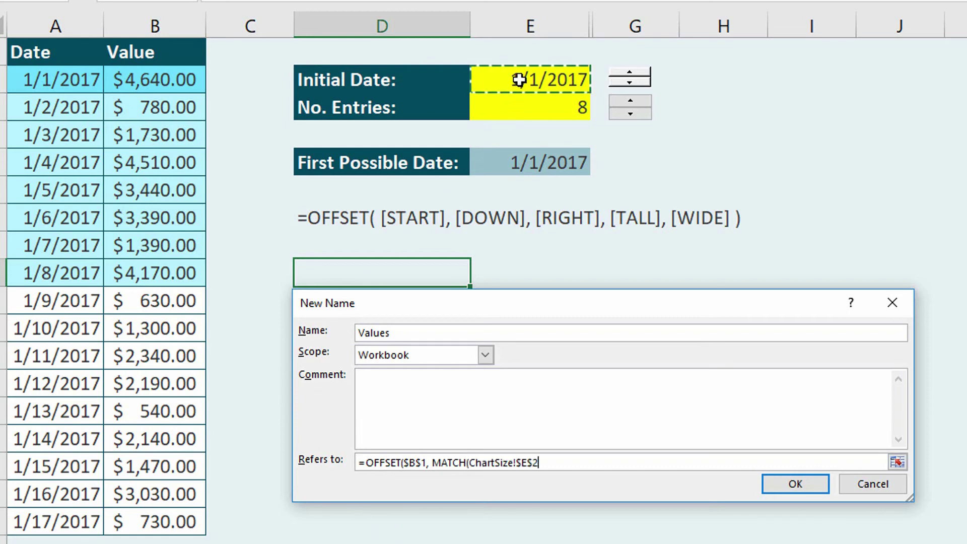
text(,)
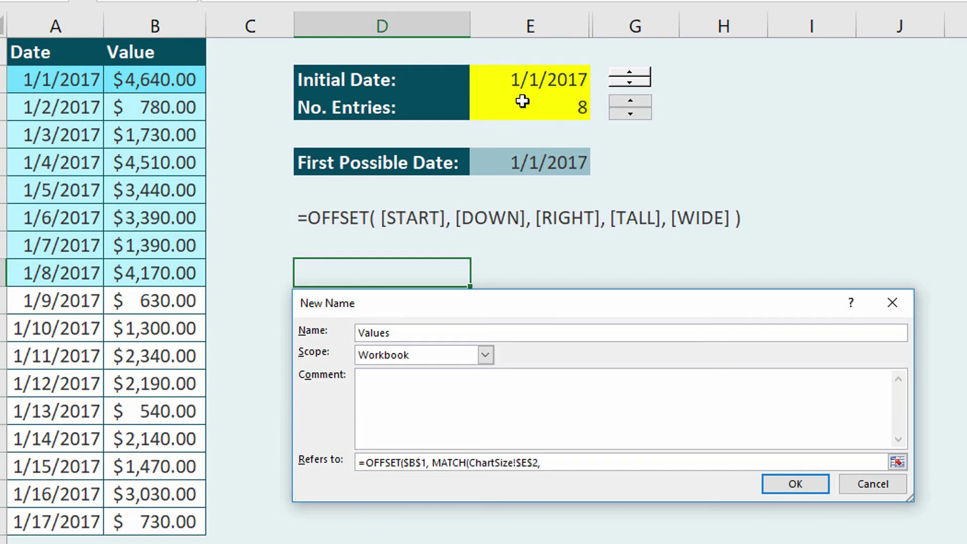
text( $A:$A, 0) -1,)
text(0,)
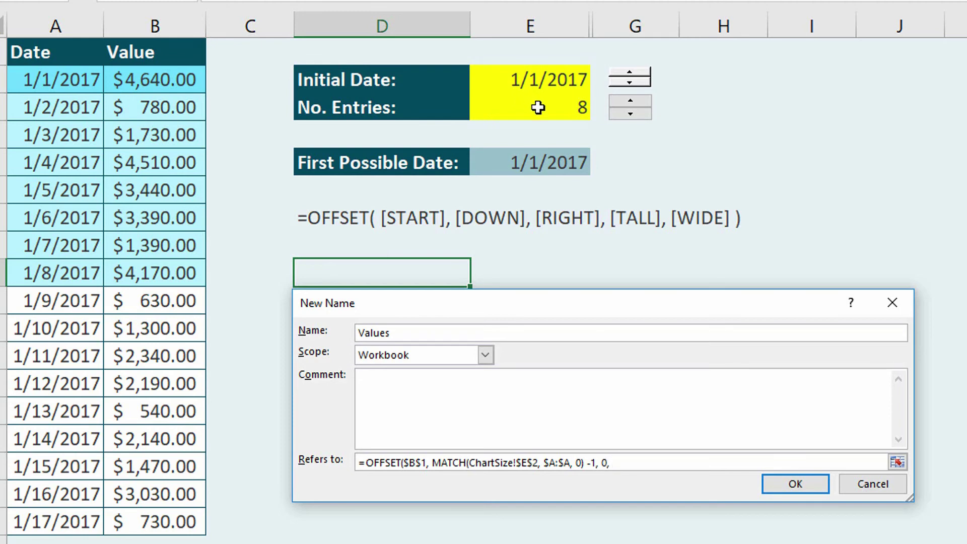
click(504, 108)
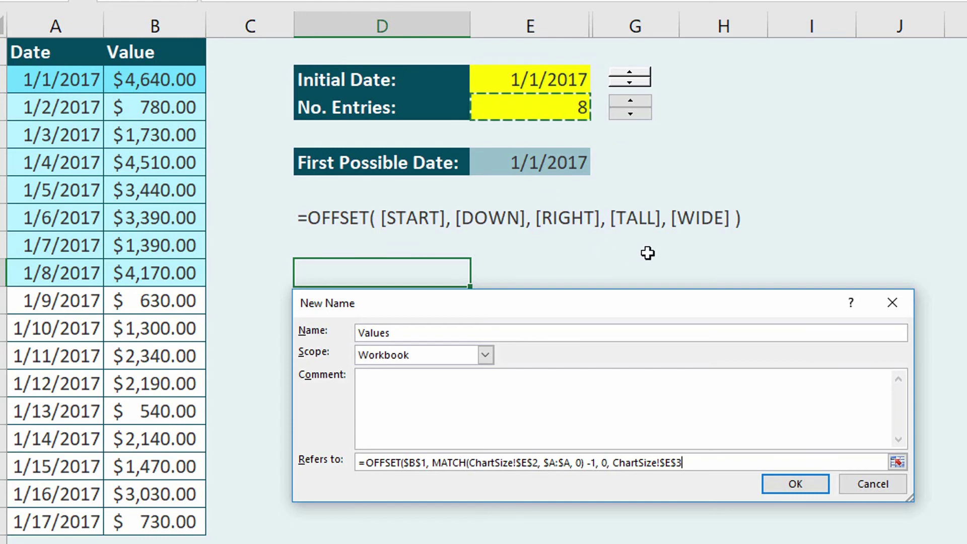
text(, )
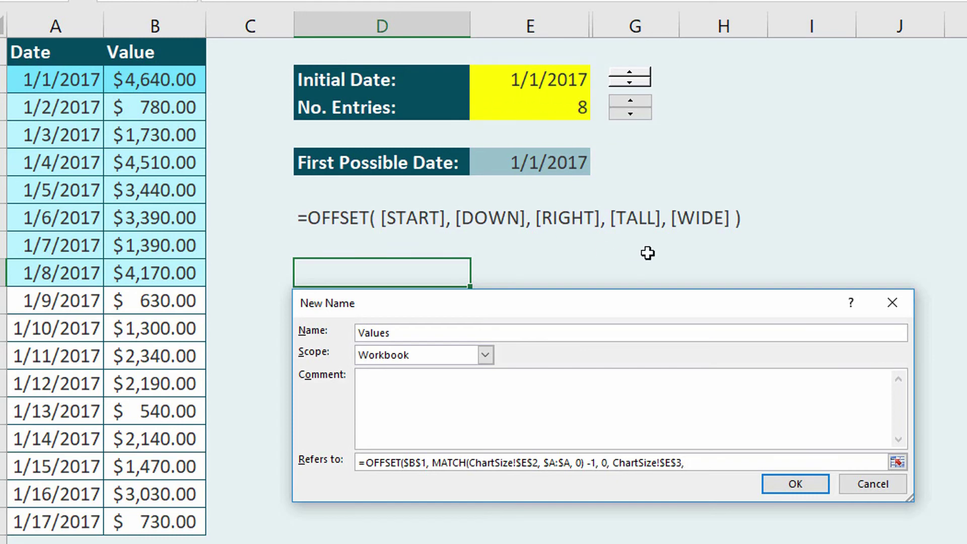
text(1))
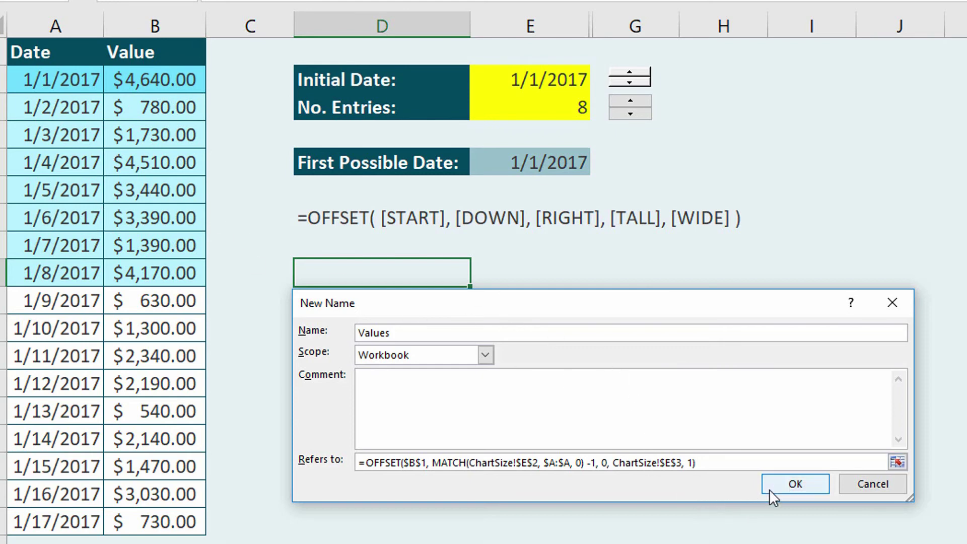
Save the Values name, close Name Manager, and insert a clustered column chart.
click(795, 485)
click(811, 541)
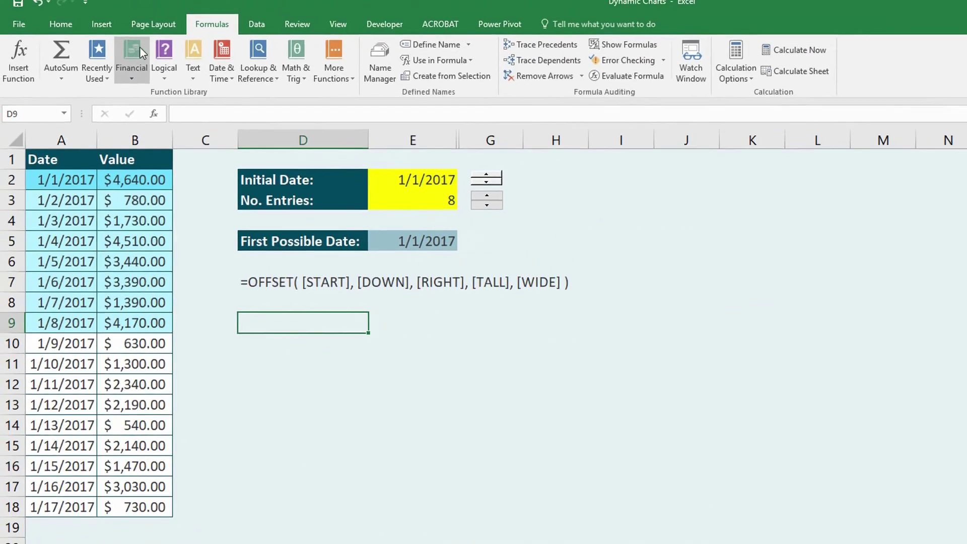
click(94, 33)
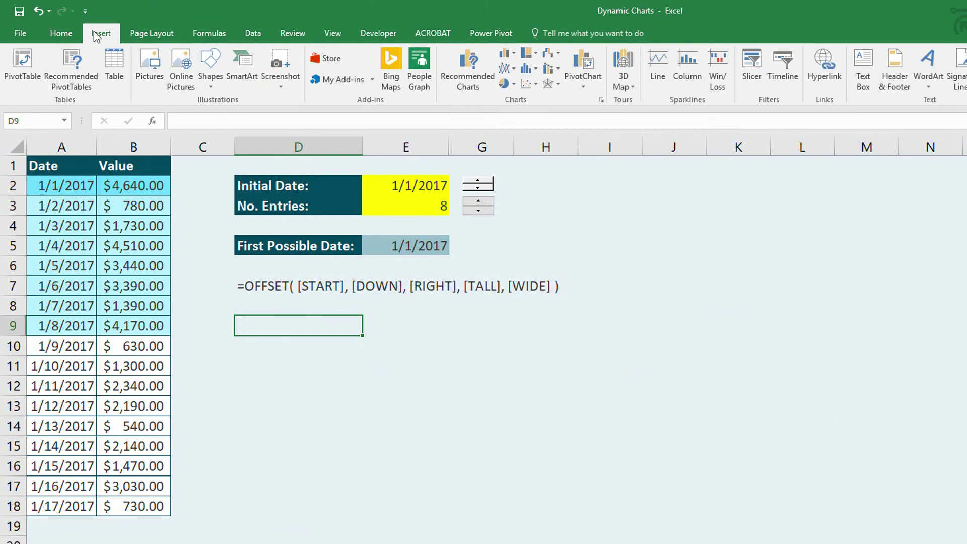
click(507, 53)
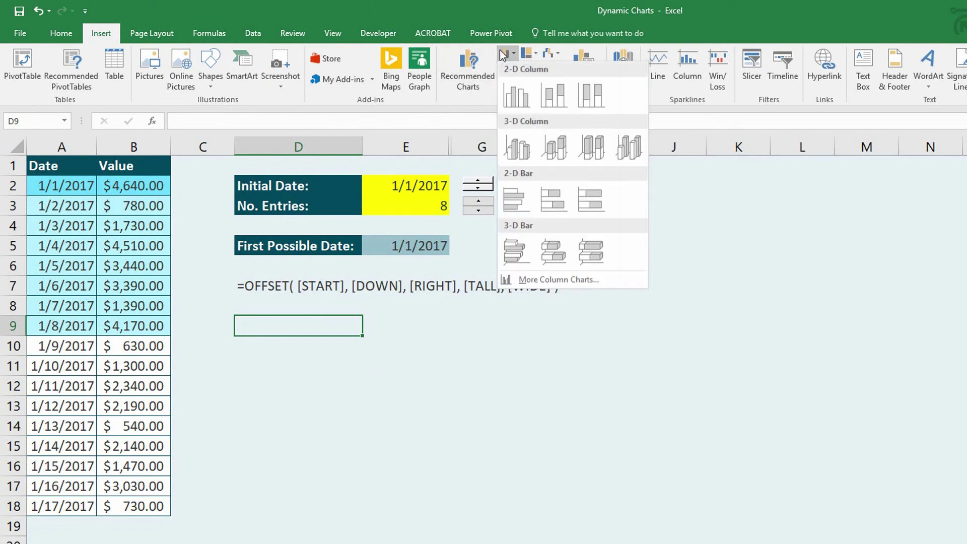
click(517, 101)
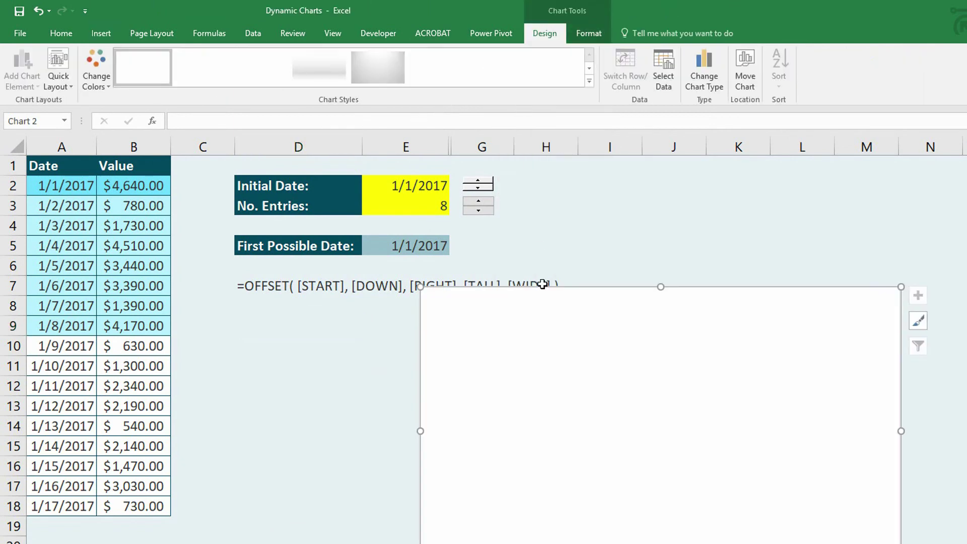
Resize the chart to span from column D and position it below the OFFSET formula.
drag(418, 431, 239, 446)
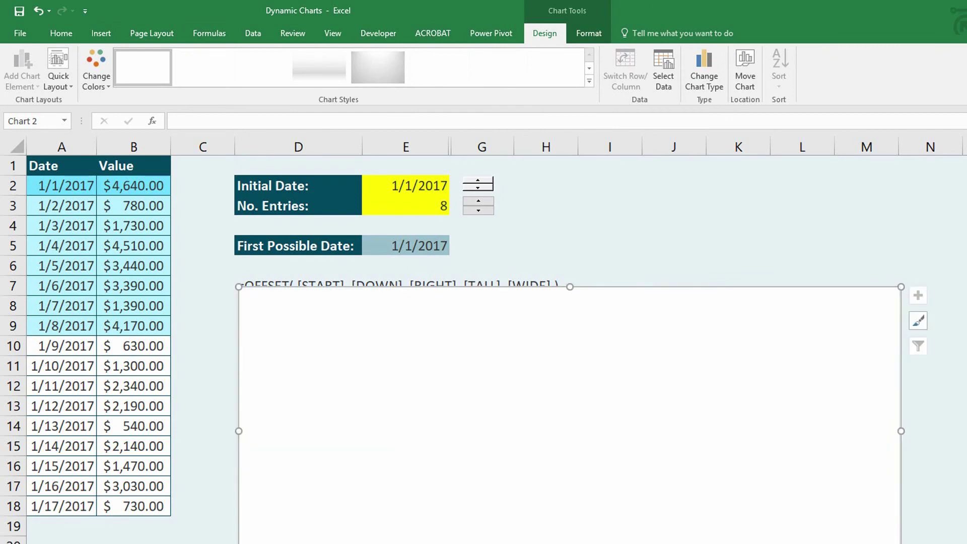
drag(559, 543, 557, 519)
drag(567, 296, 569, 308)
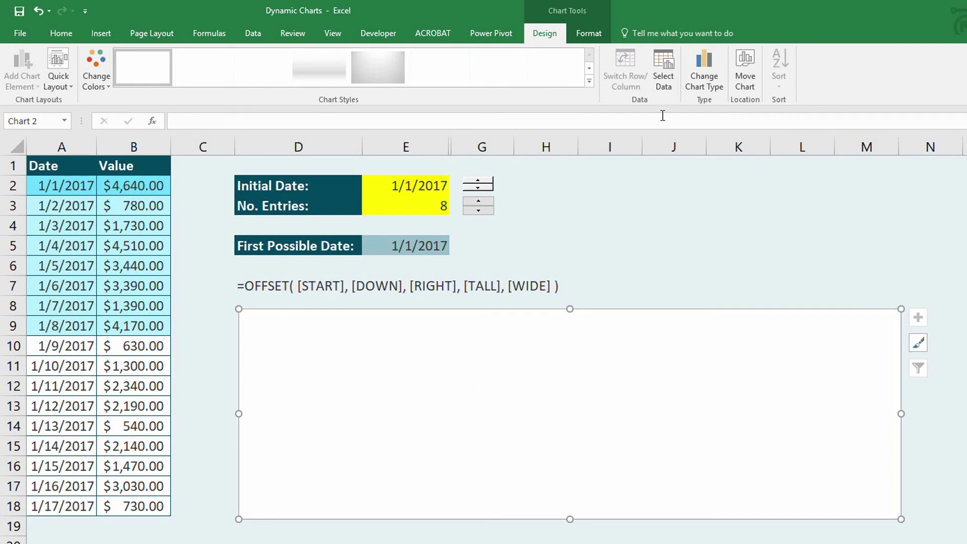
Add a chart series named from B1 with values =ChartSize!Values.
click(671, 86)
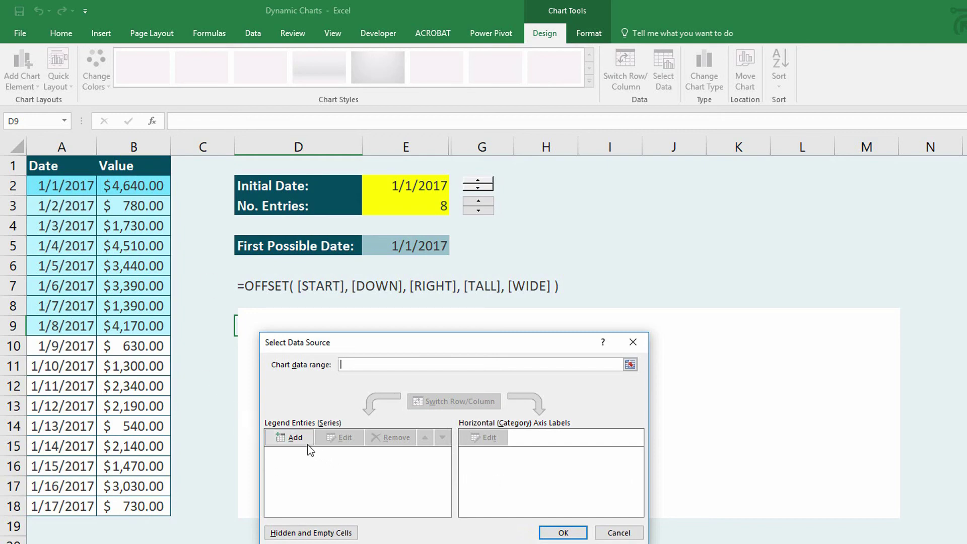
click(290, 438)
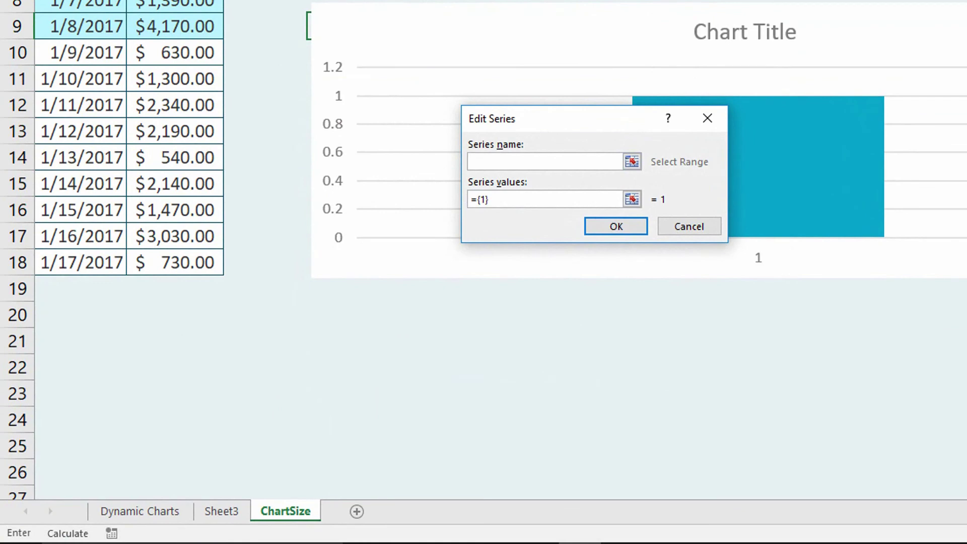
click(175, 0)
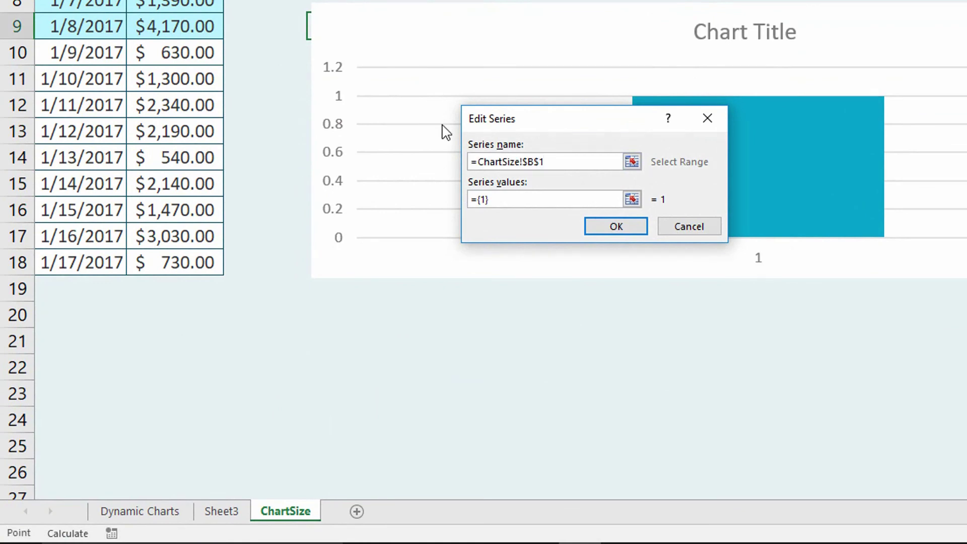
click(495, 204)
drag(495, 204, 479, 200)
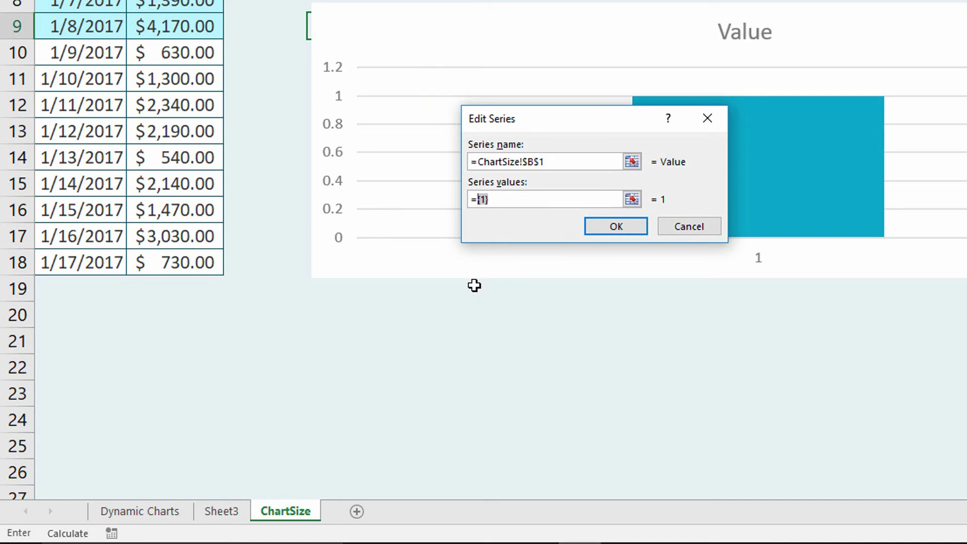
key(BackSpace)
text(ChartSize!Values)
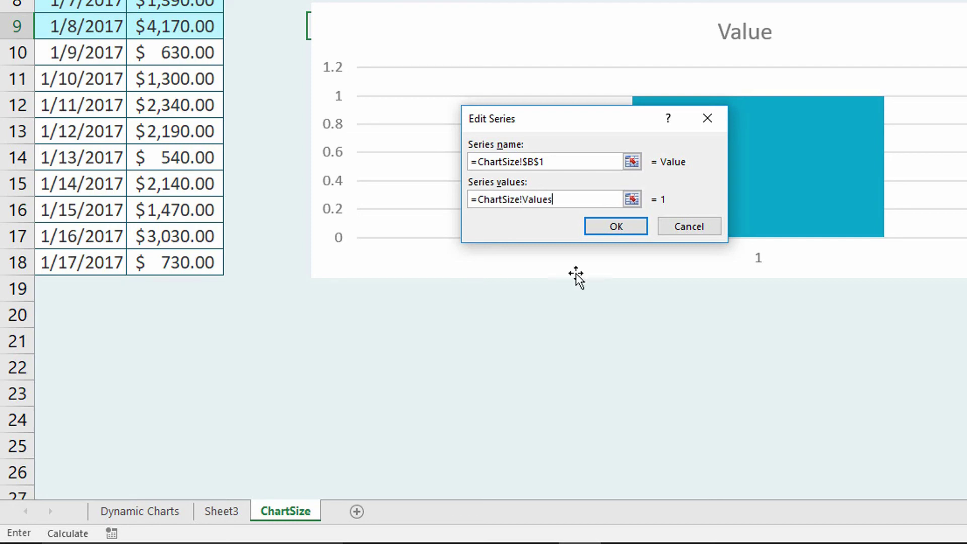
click(622, 230)
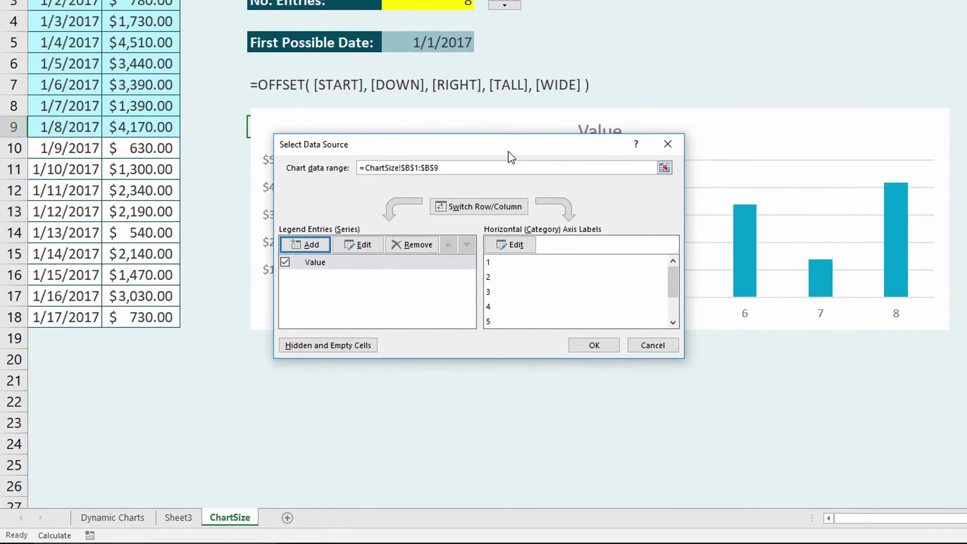
Set the horizontal axis labels to =ChartSize!Dates and apply the data source.
drag(594, 79, 686, 0)
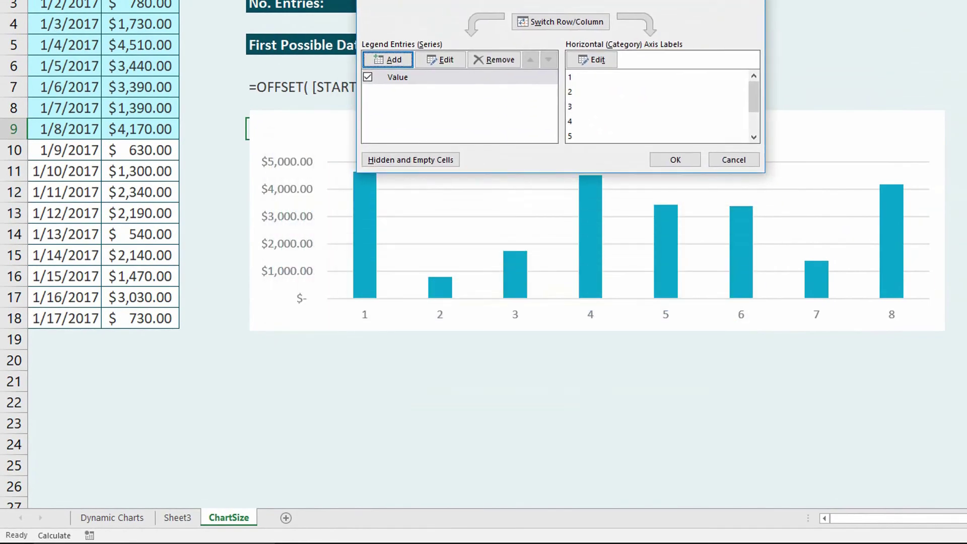
drag(594, 0, 492, 127)
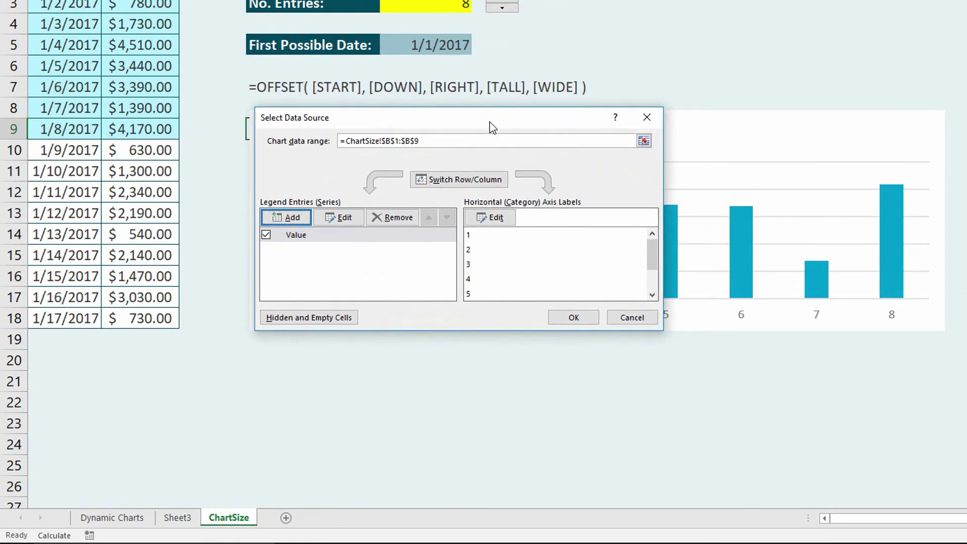
click(496, 221)
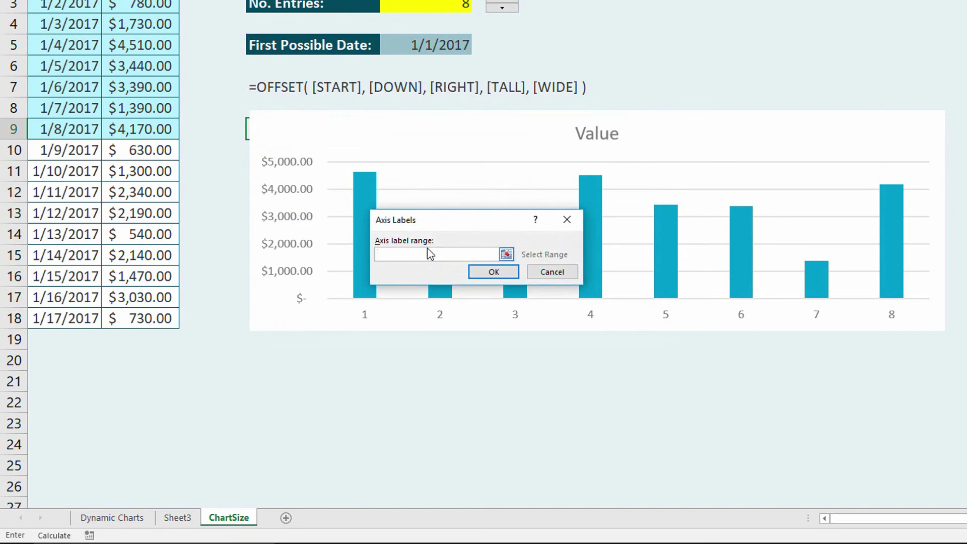
text(=OFF)
key(BackSpace)
key(BackSpace)
key(BackSpace)
text(ChartSize)
click(505, 272)
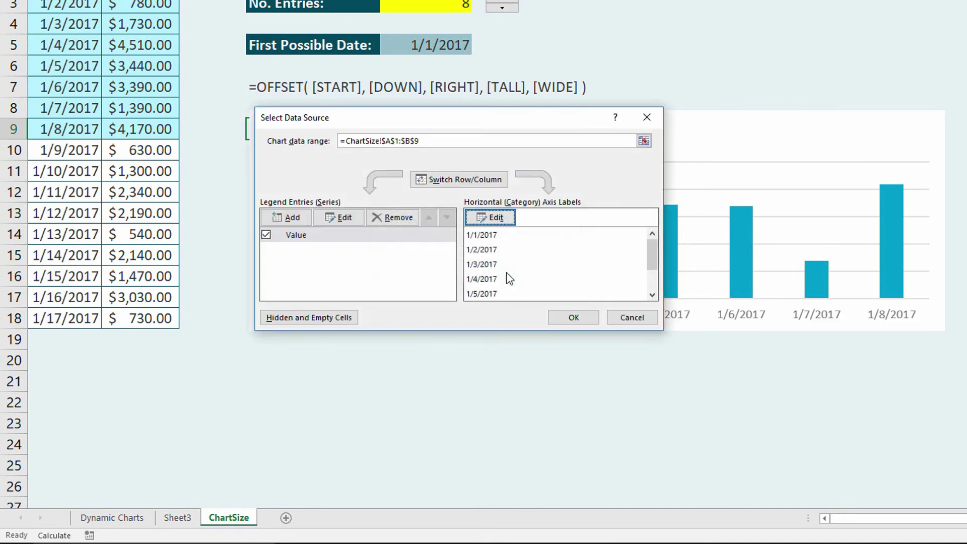
click(574, 318)
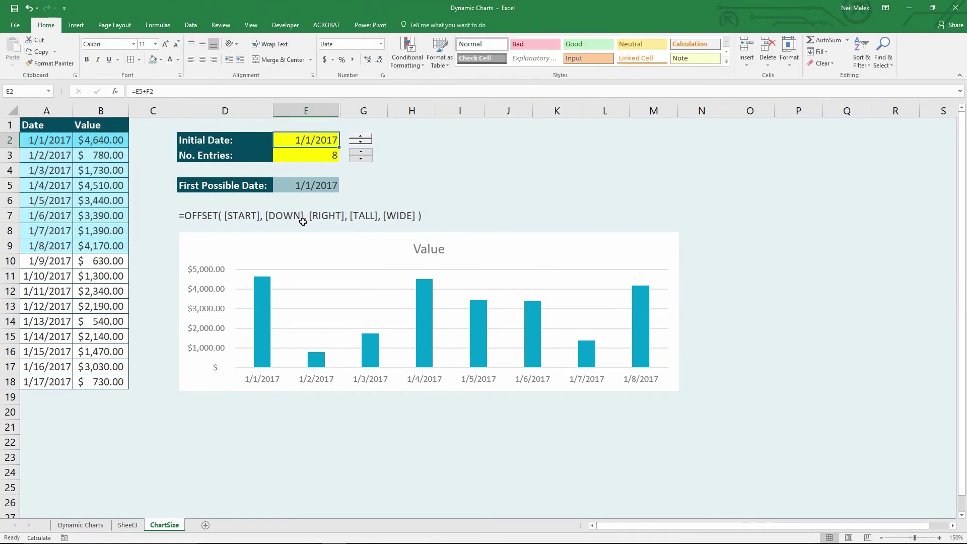
Raise No. Entries to 12 with its spin button.
click(294, 141)
click(361, 151)
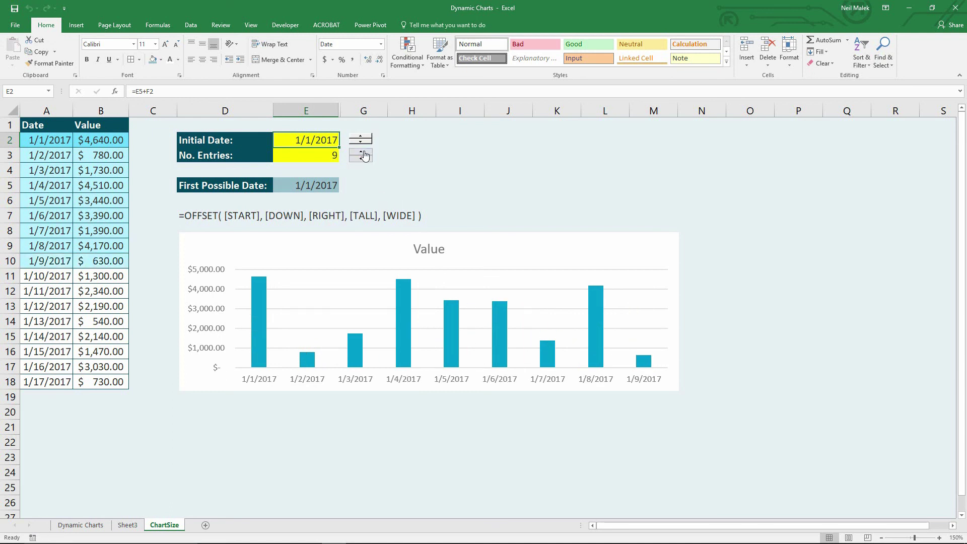
click(362, 152)
click(362, 152)
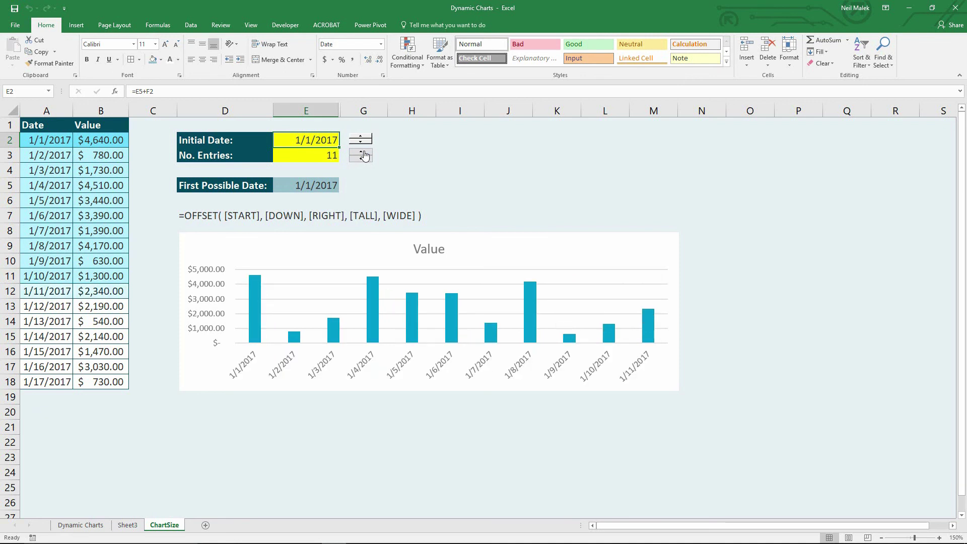
click(362, 152)
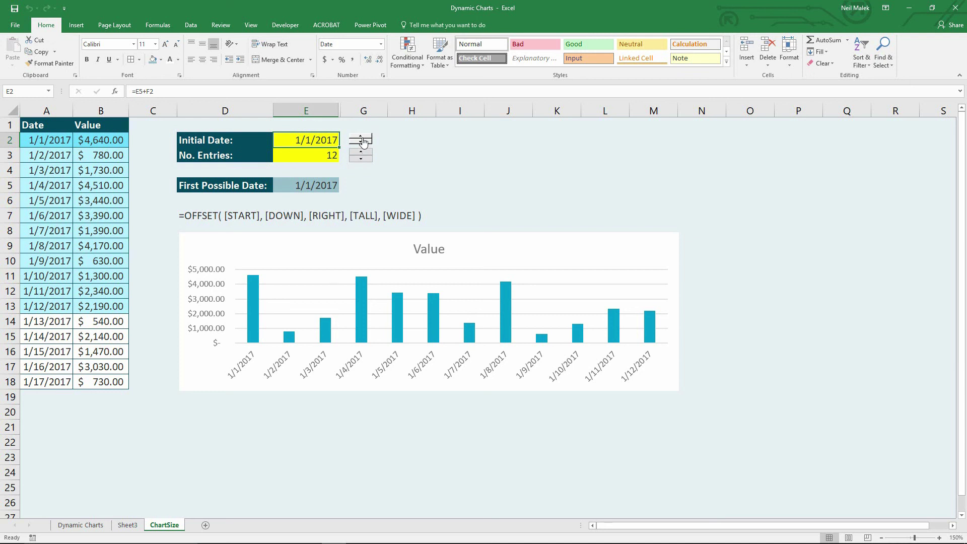
Move the Initial Date forward to 1/5/2017 with its spin button.
click(365, 140)
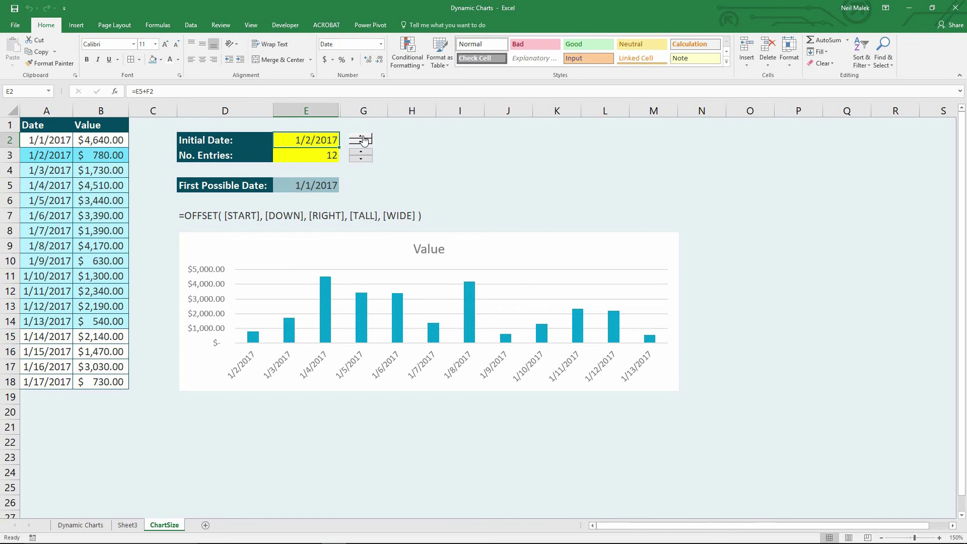
click(364, 140)
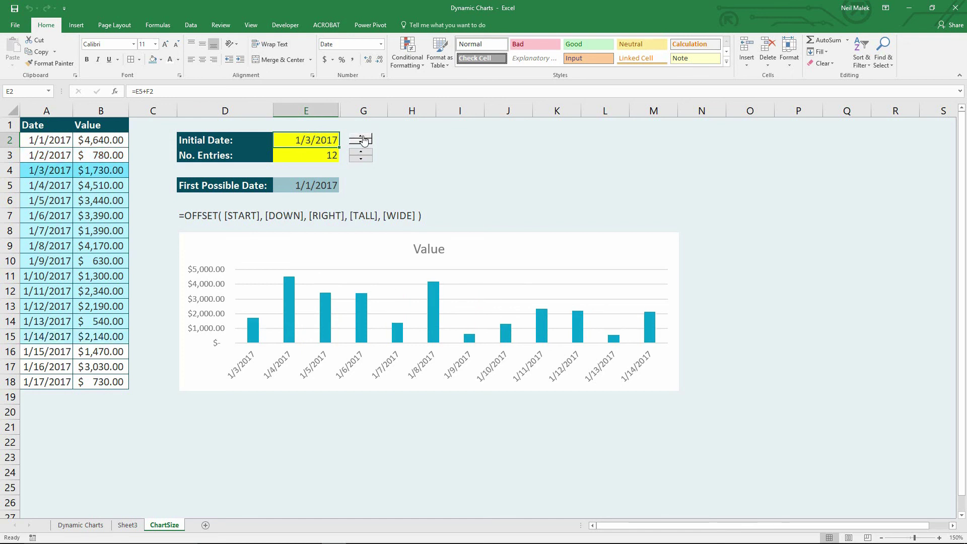
click(364, 140)
click(365, 140)
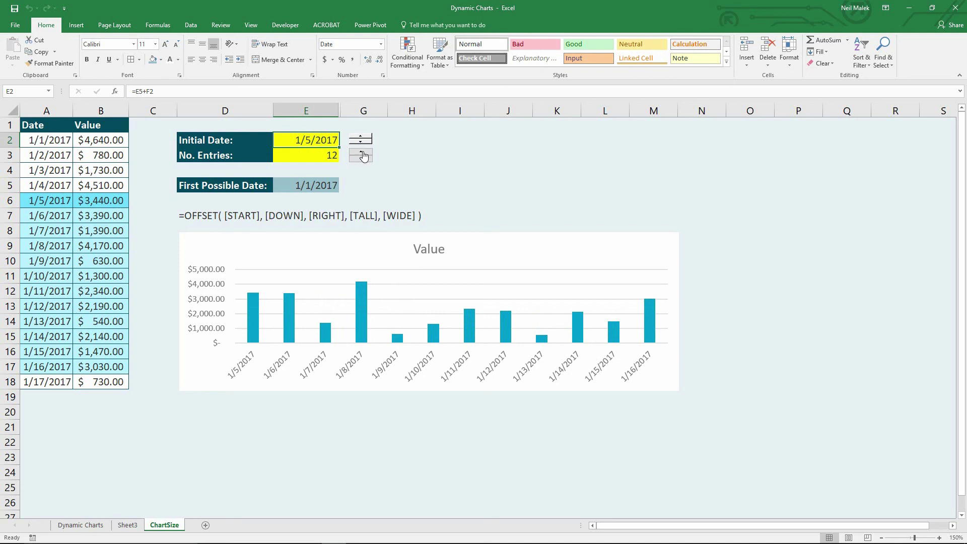
Lower No. Entries to 6, so the chart shows 1/5/2017 through 1/10/2017.
click(361, 158)
click(360, 159)
click(361, 158)
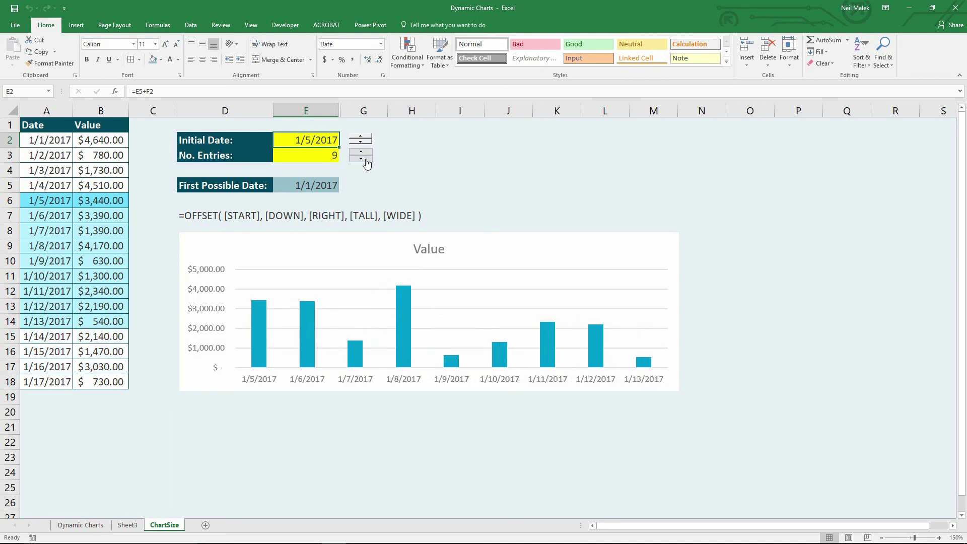
click(361, 159)
click(360, 159)
click(362, 158)
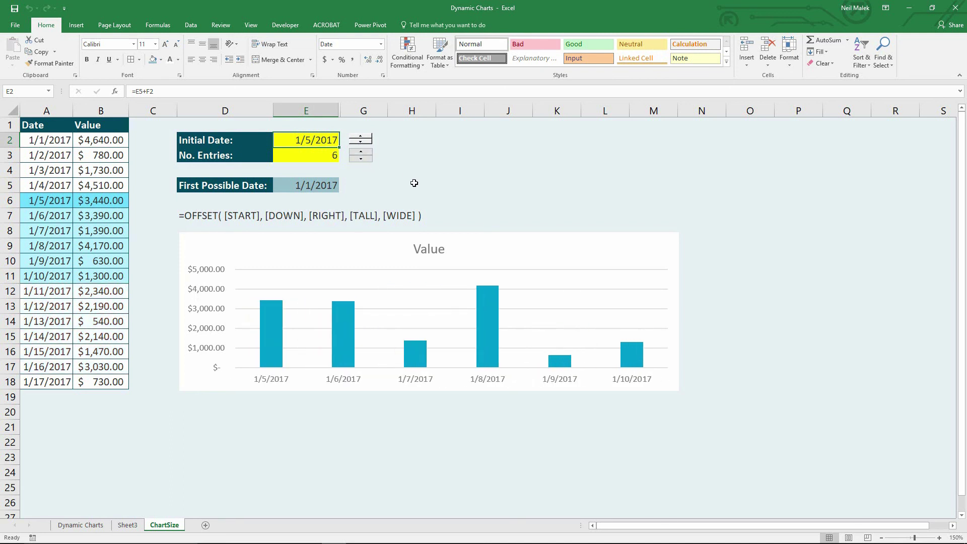